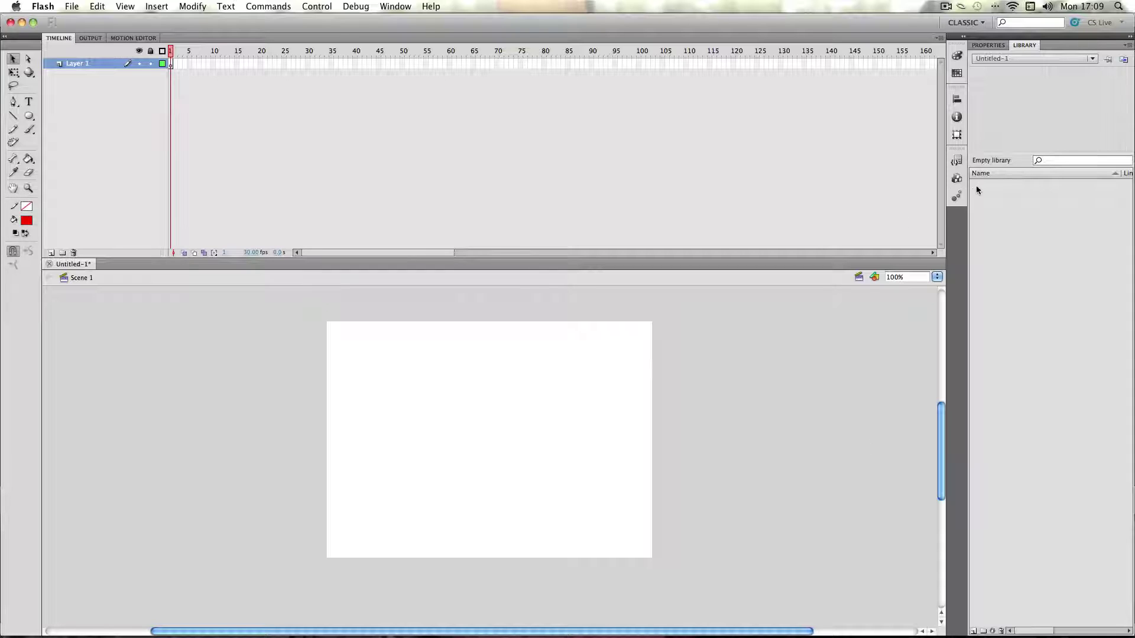
Expand Default Presets in the Motion Presets panel, scroll through the presets, then collapse the panel.
{"action": "left_click", "coordinate": [960, 194]}
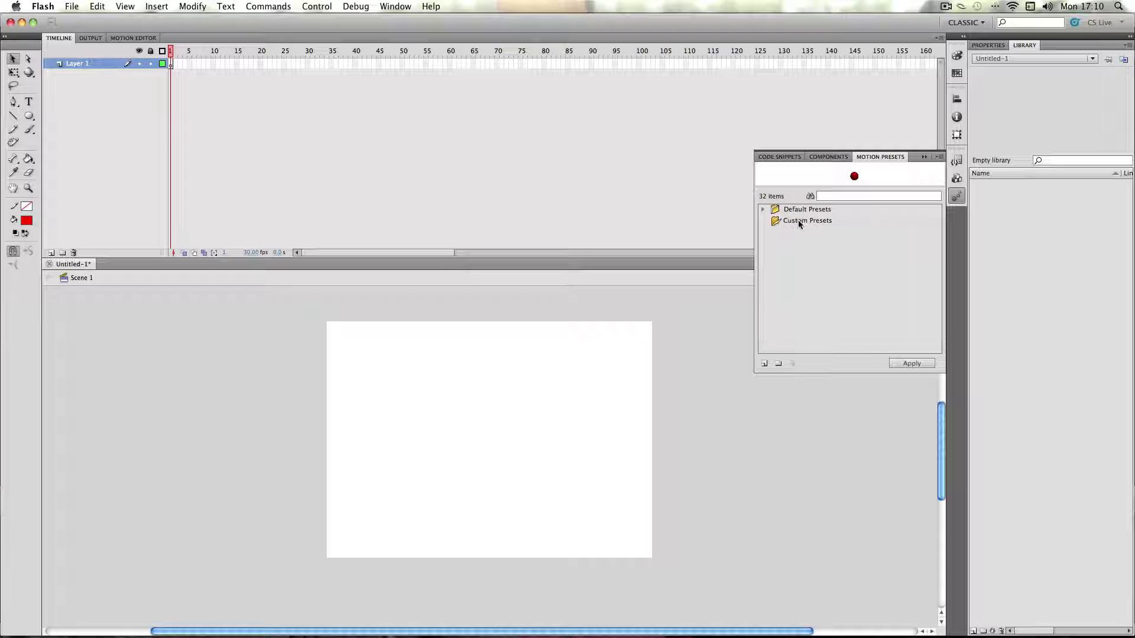
{"action": "left_click", "coordinate": [763, 209]}
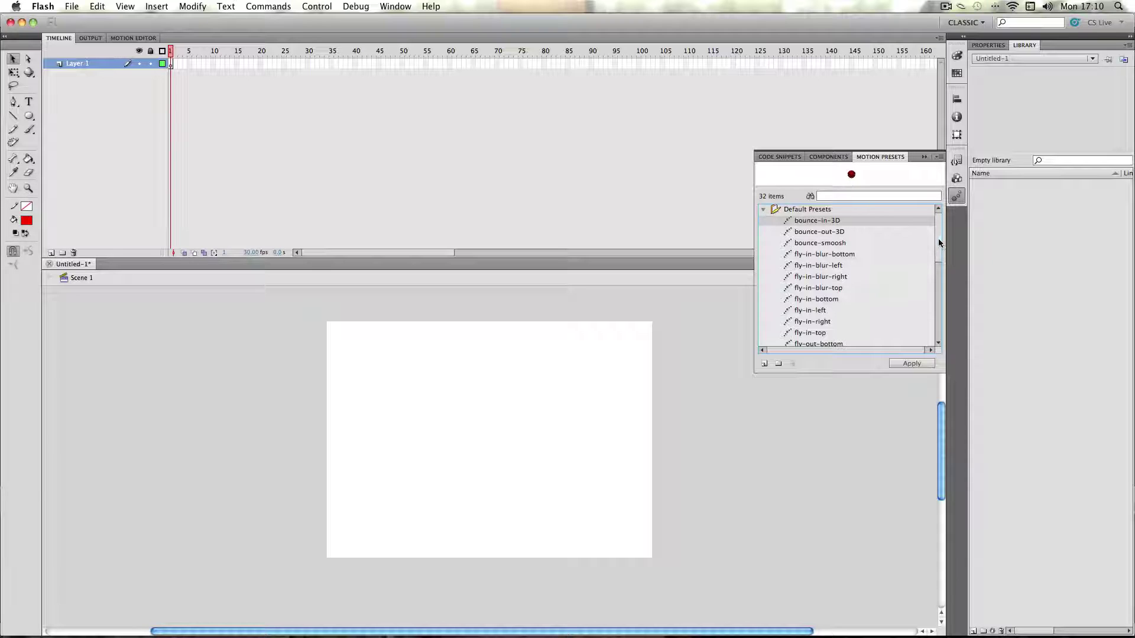
{"action": "left_click_drag", "start_coordinate": [940, 241], "coordinate": [956, 331]}
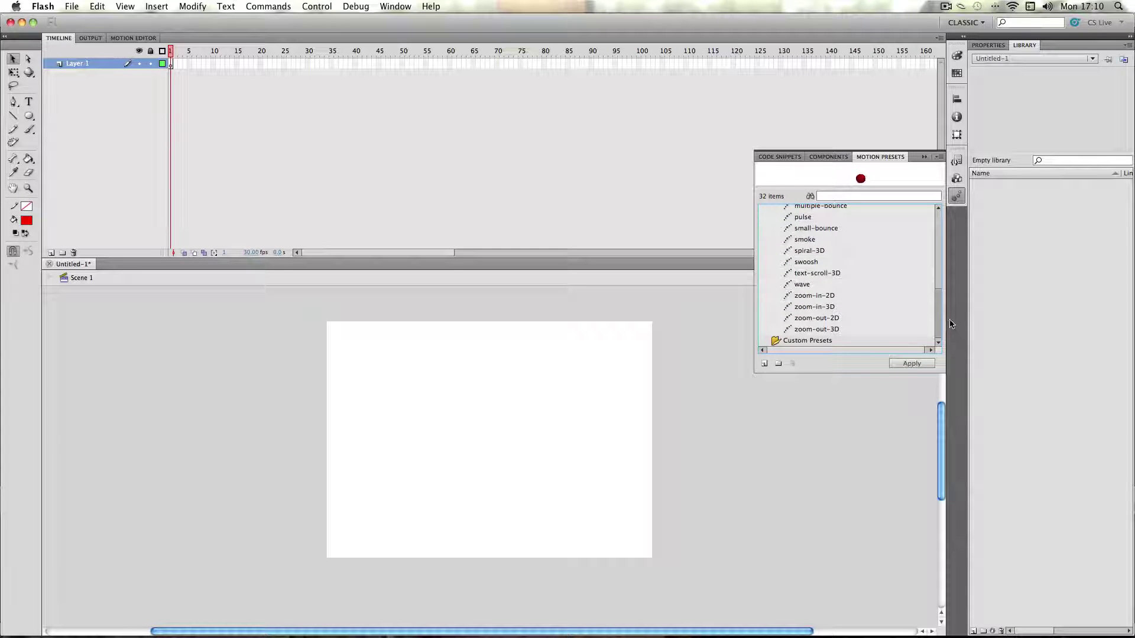
{"action": "left_click_drag", "start_coordinate": [951, 324], "coordinate": [940, 238]}
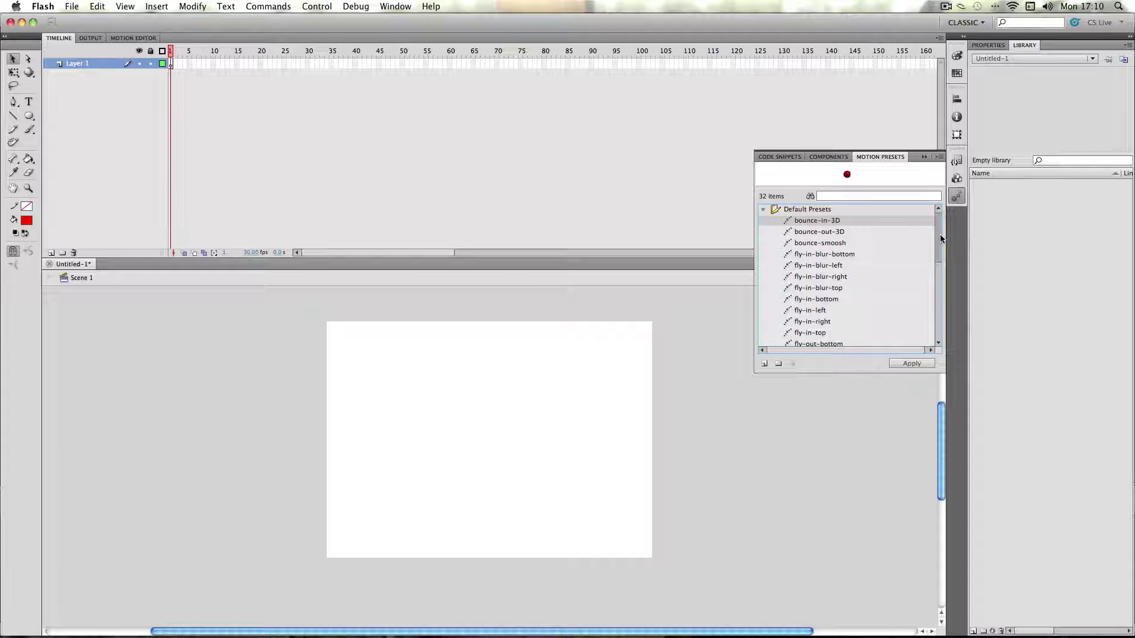
{"action": "left_click", "coordinate": [701, 393]}
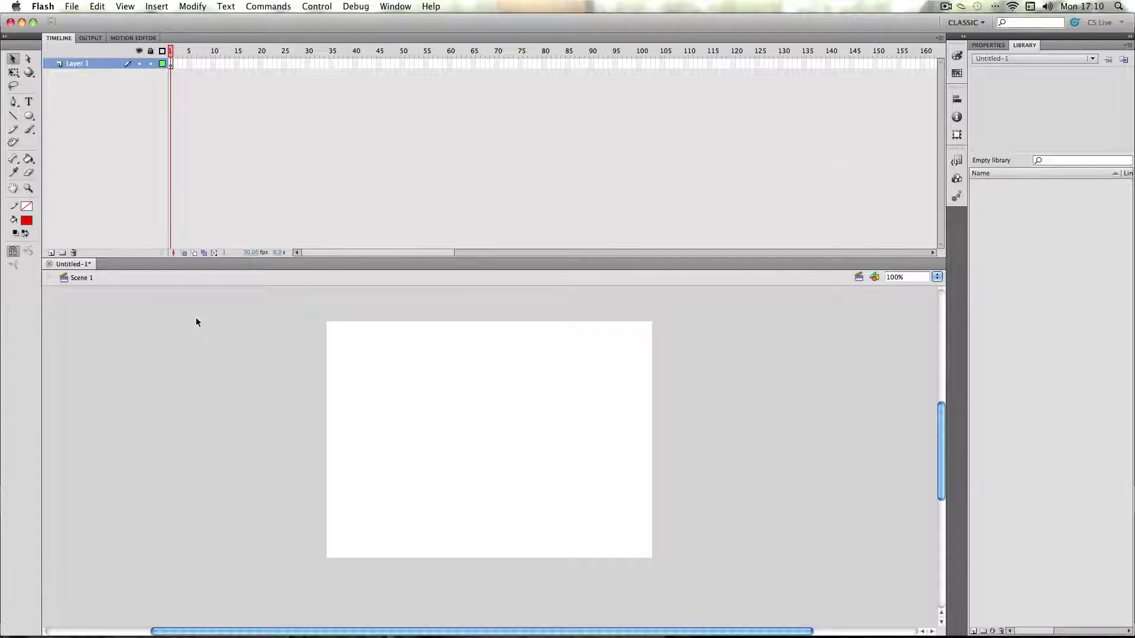
Draw a red circle with the Oval tool, convert it to movie clip Symbol 1, and nudge it right.
{"action": "left_click", "coordinate": [28, 116]}
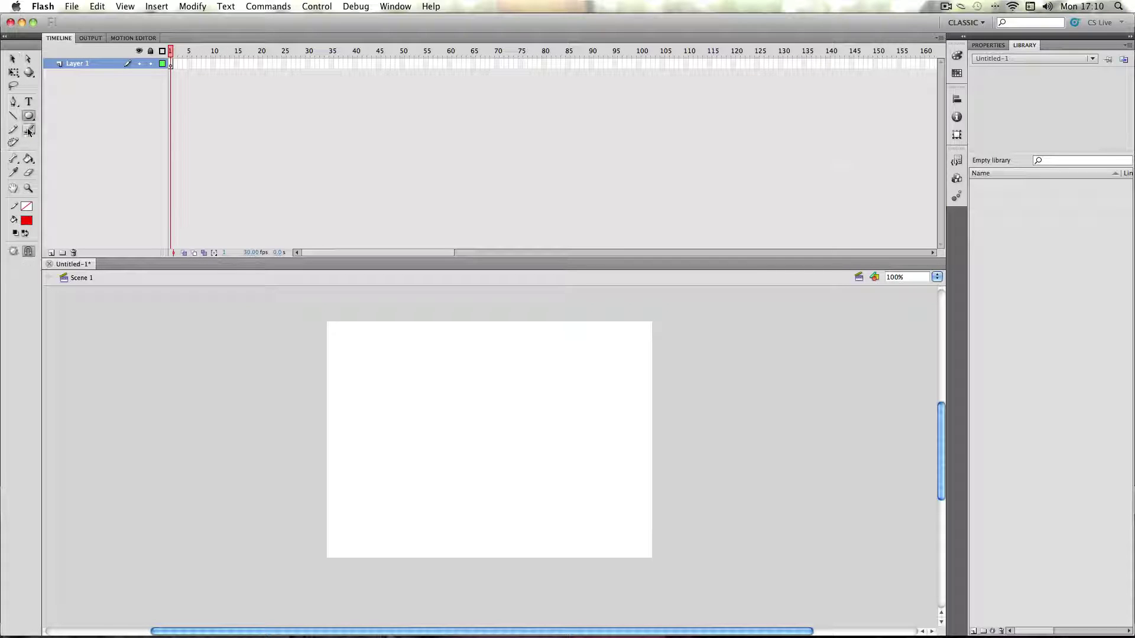
{"action": "left_click_drag", "start_coordinate": [401, 345], "coordinate": [515, 459]}
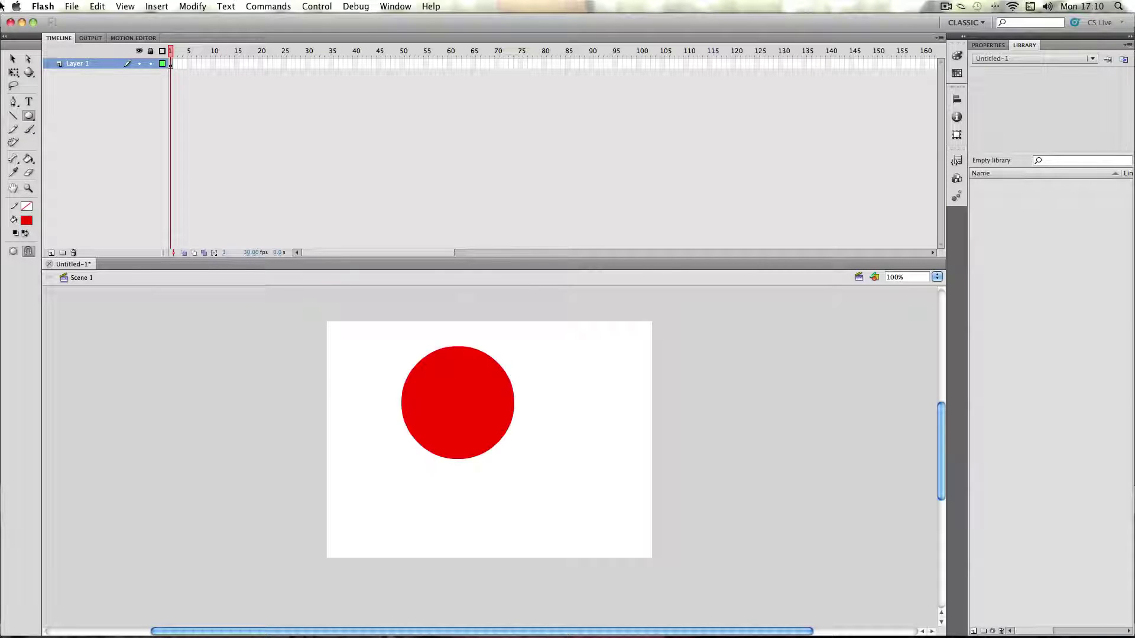
{"action": "key", "text": "v"}
{"action": "left_click", "coordinate": [480, 413]}
{"action": "right_click", "coordinate": [481, 414]}
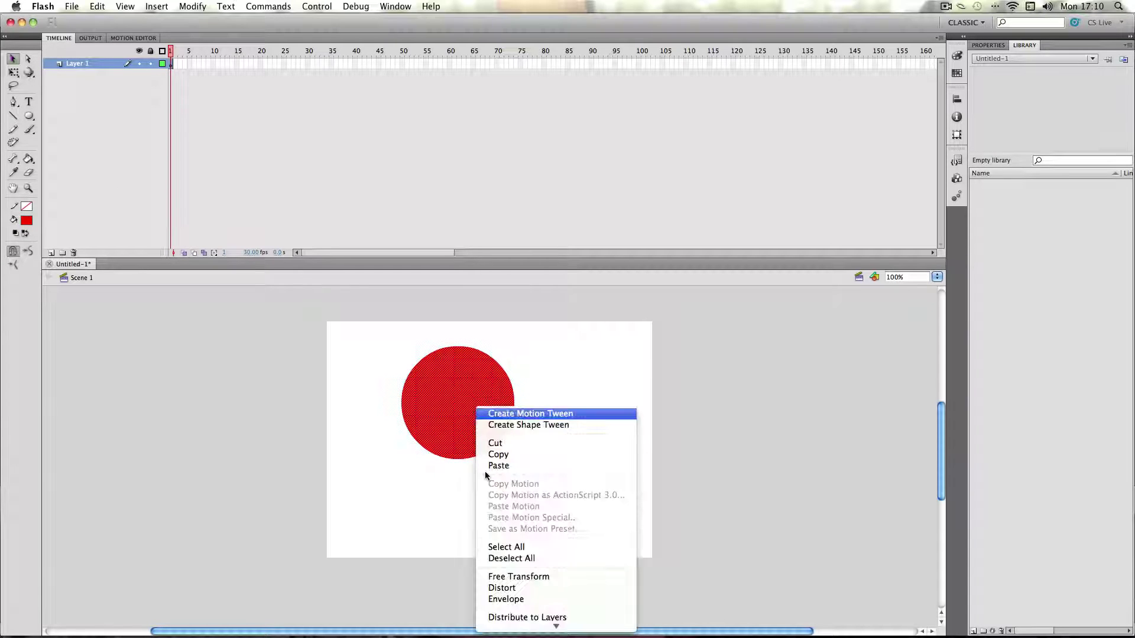
{"action": "left_click", "coordinate": [511, 629]}
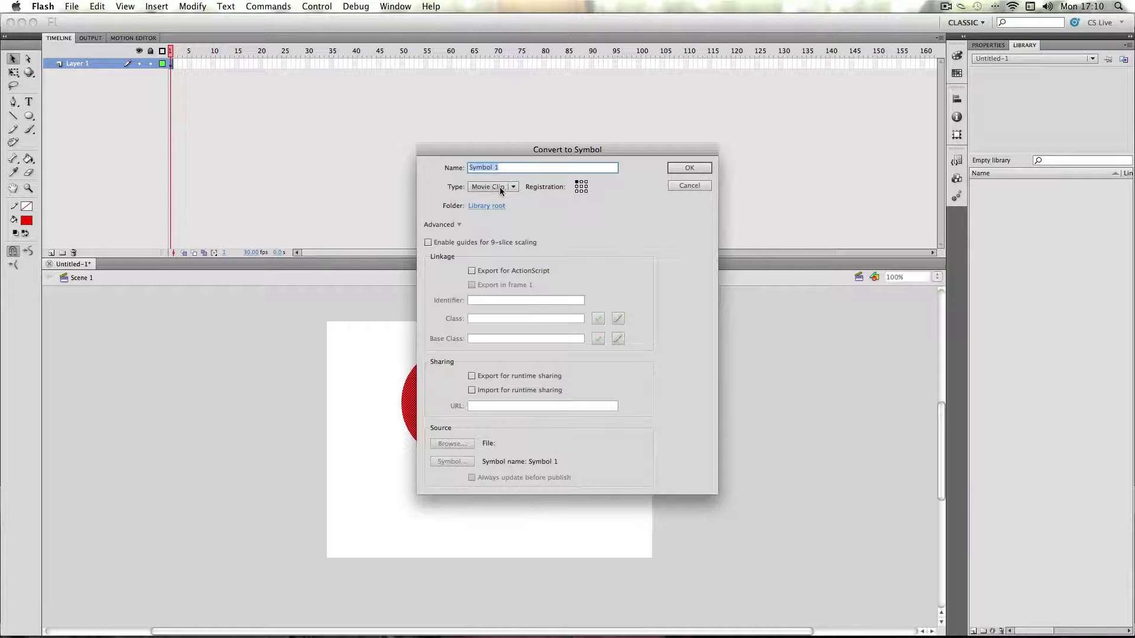
{"action": "left_click", "coordinate": [701, 169]}
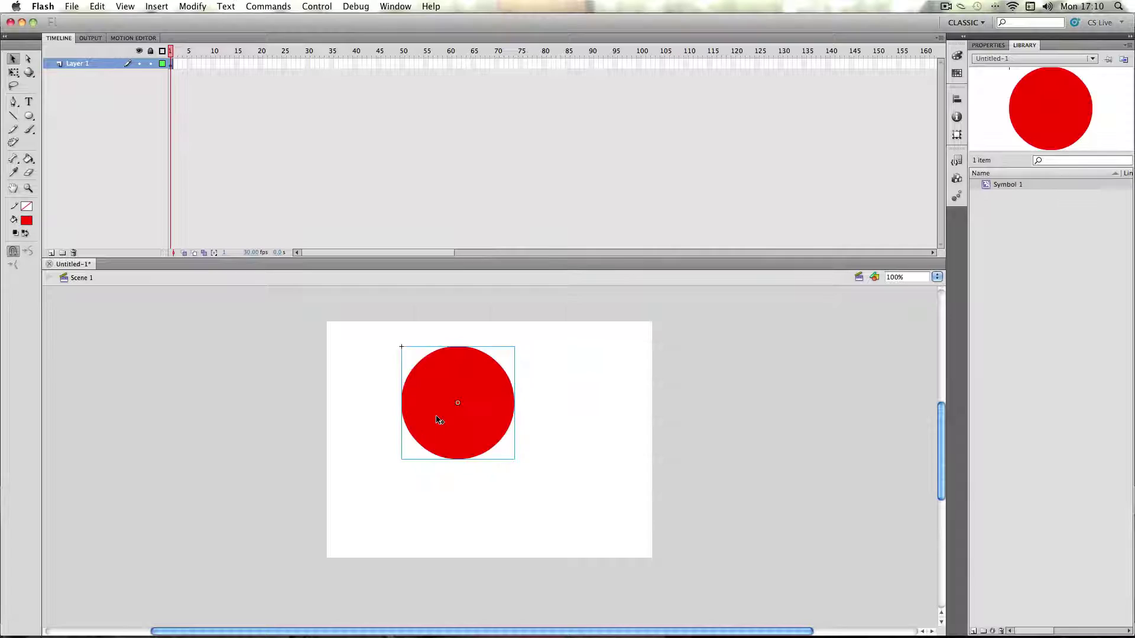
{"action": "mouse_move", "coordinate": [441, 416]}
{"action": "left_mouse_down"}
{"action": "mouse_move", "coordinate": [471, 430]}
{"action": "mouse_move", "coordinate": [454, 418]}
{"action": "left_mouse_up"}
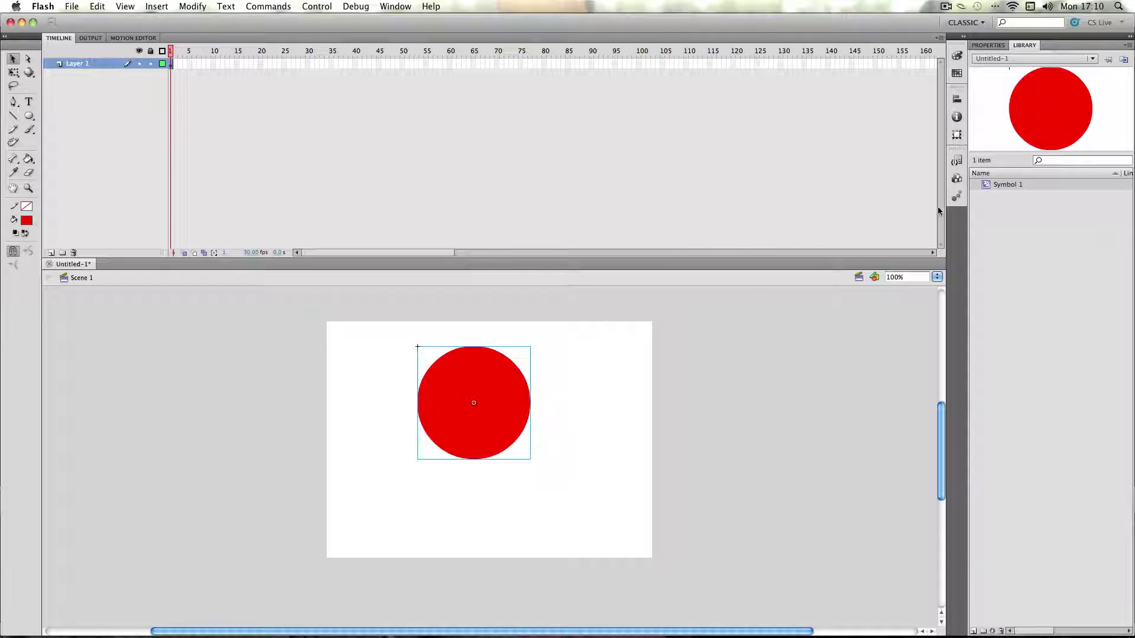
Apply the bounce-in-3D default preset to the red circle, creating a 75-frame tween.
{"action": "left_click", "coordinate": [956, 197]}
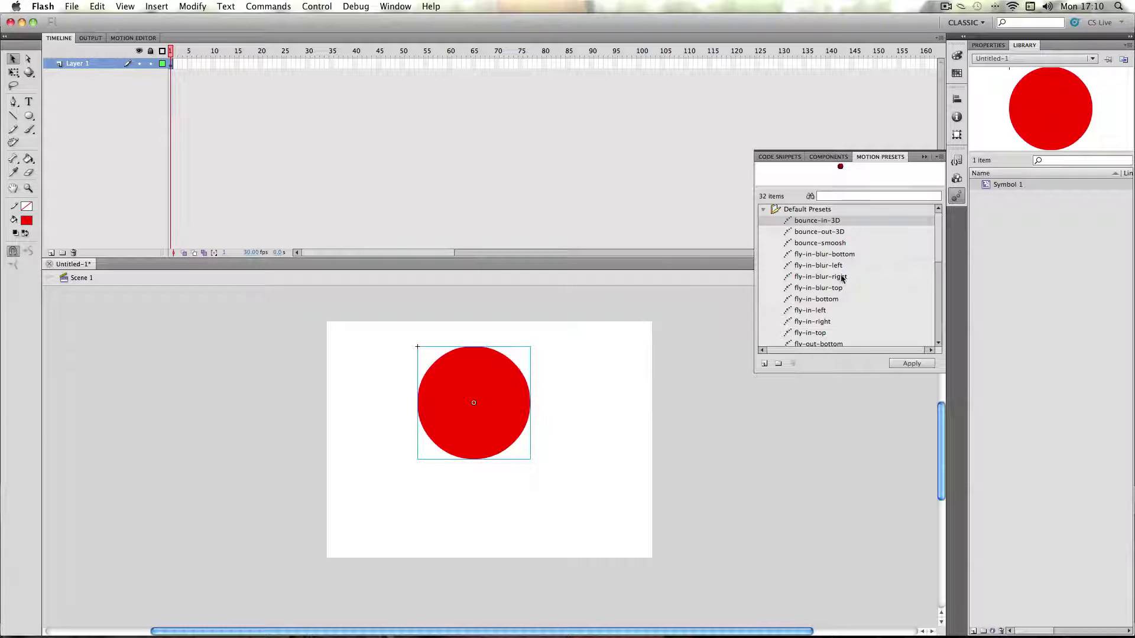
{"action": "left_click", "coordinate": [898, 363]}
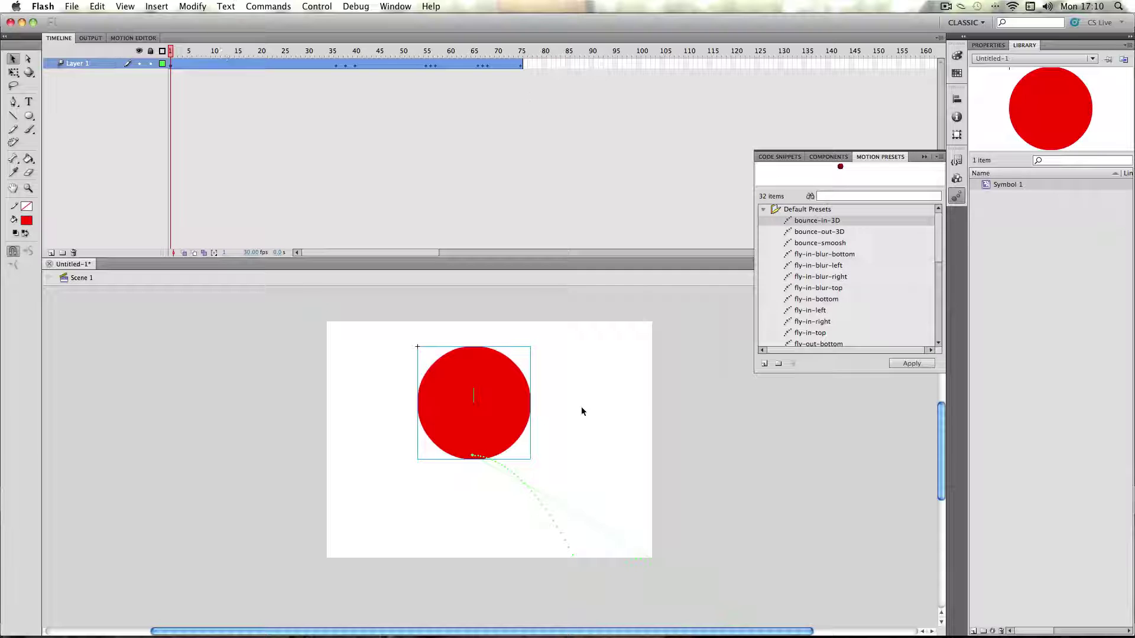
{"action": "left_click_drag", "start_coordinate": [944, 467], "coordinate": [942, 480]}
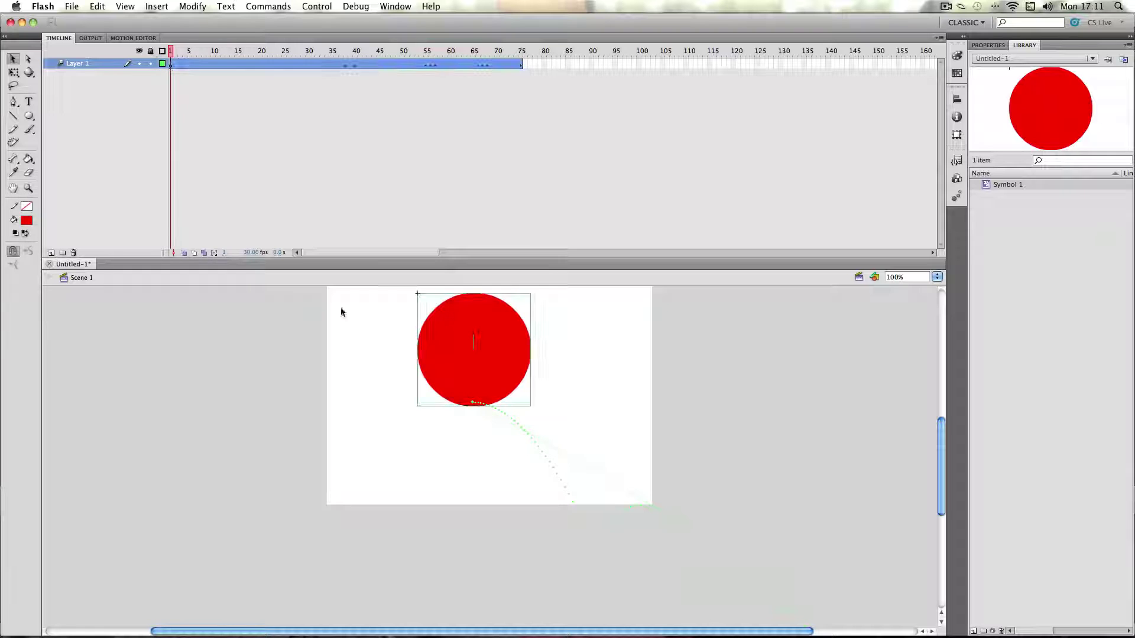
Play the bounce animation, then drag the circle left at frame 36 to reshape the path.
{"action": "key", "text": "Return"}
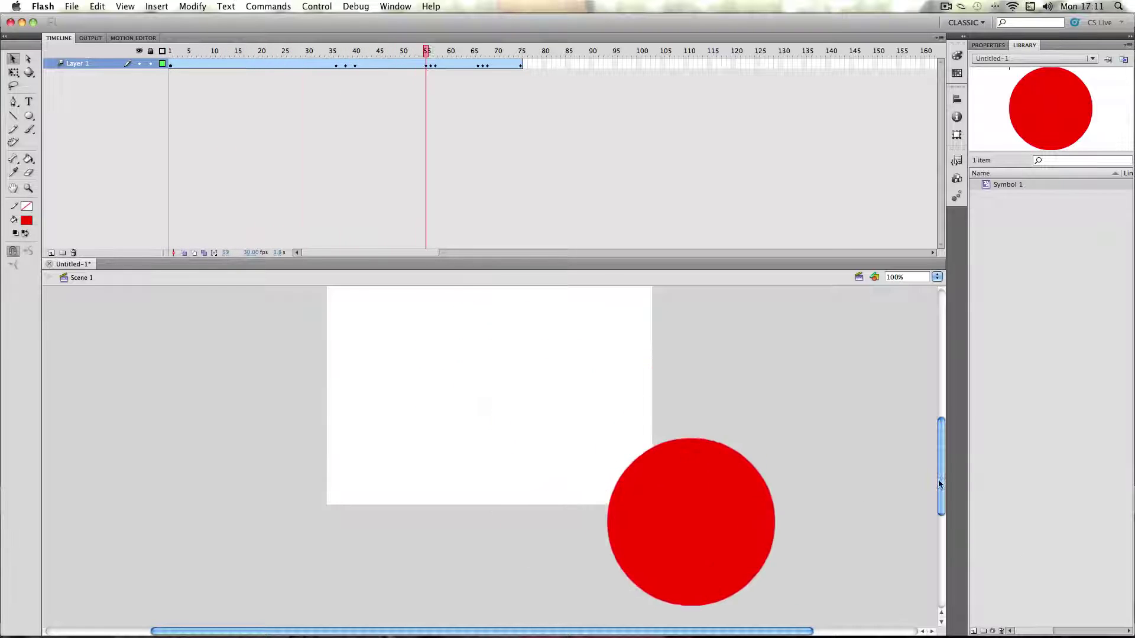
{"action": "left_click_drag", "start_coordinate": [943, 485], "coordinate": [942, 491]}
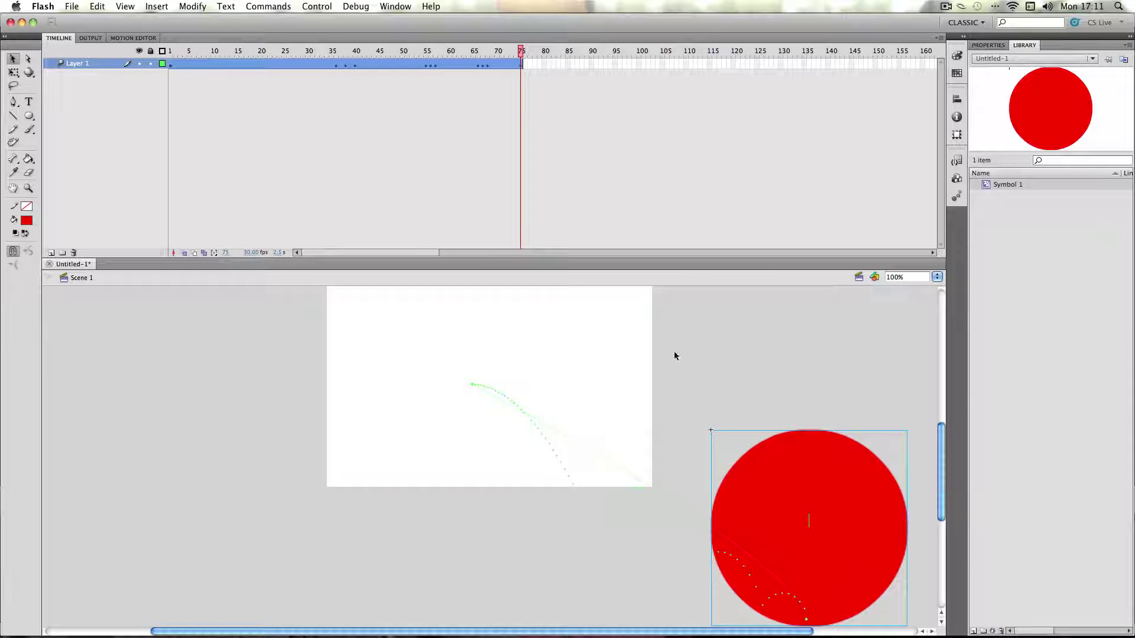
{"action": "left_click", "coordinate": [336, 52]}
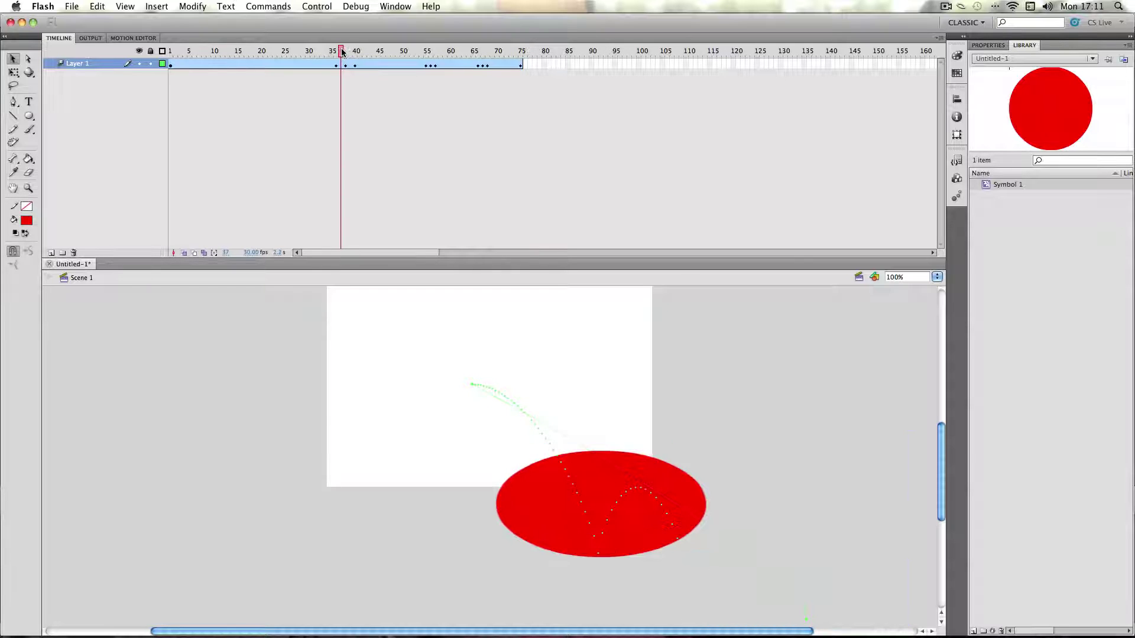
{"action": "left_click", "coordinate": [337, 66]}
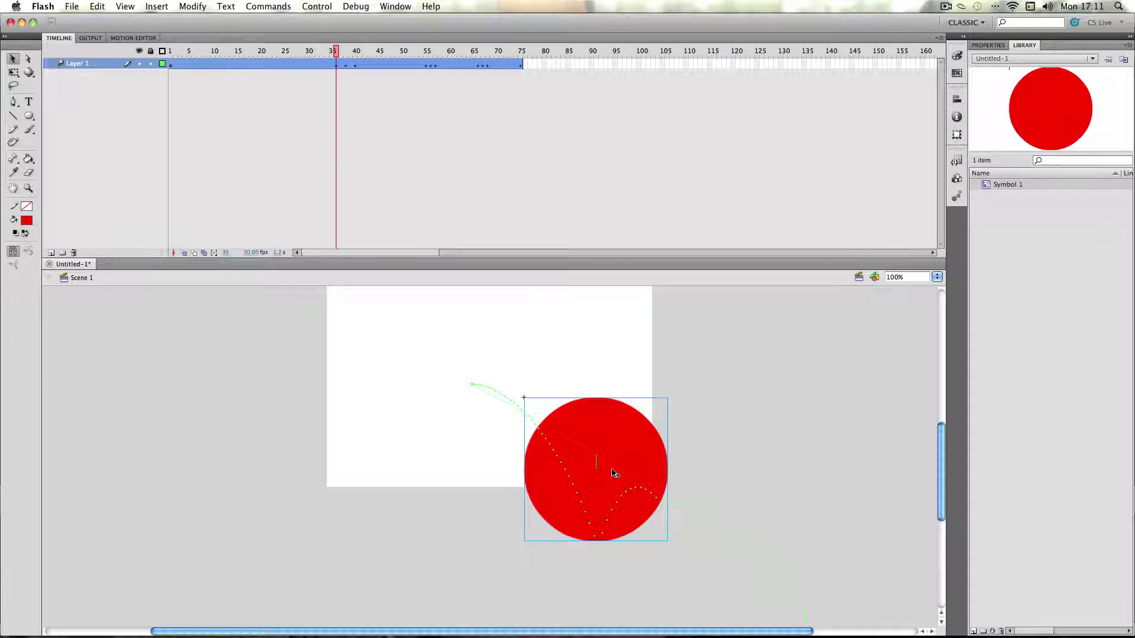
{"action": "left_click_drag", "start_coordinate": [615, 473], "coordinate": [589, 469]}
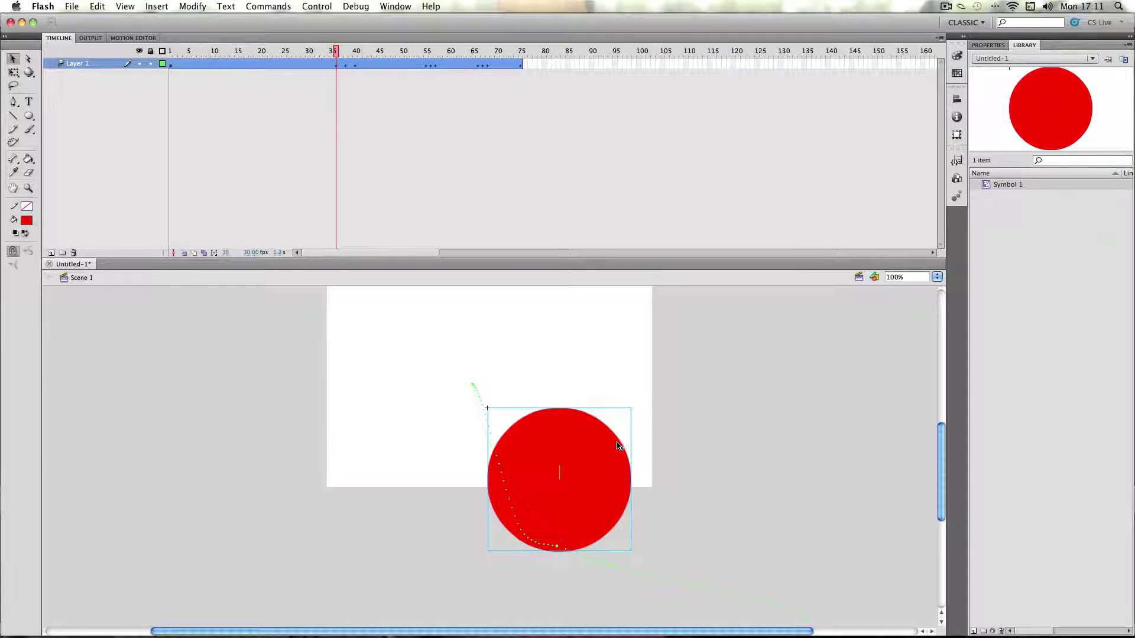
Move the circle right at frame 40, then scrub and replay to preview the new path.
{"action": "left_click", "coordinate": [355, 50]}
{"action": "left_click", "coordinate": [580, 499]}
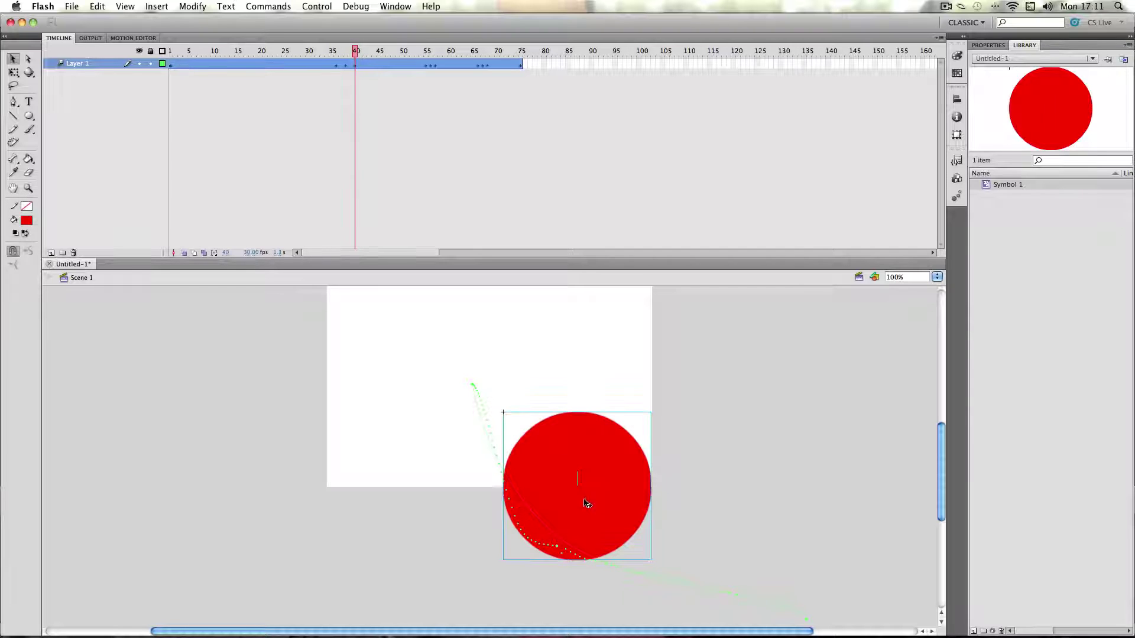
{"action": "left_click_drag", "start_coordinate": [586, 503], "coordinate": [641, 501]}
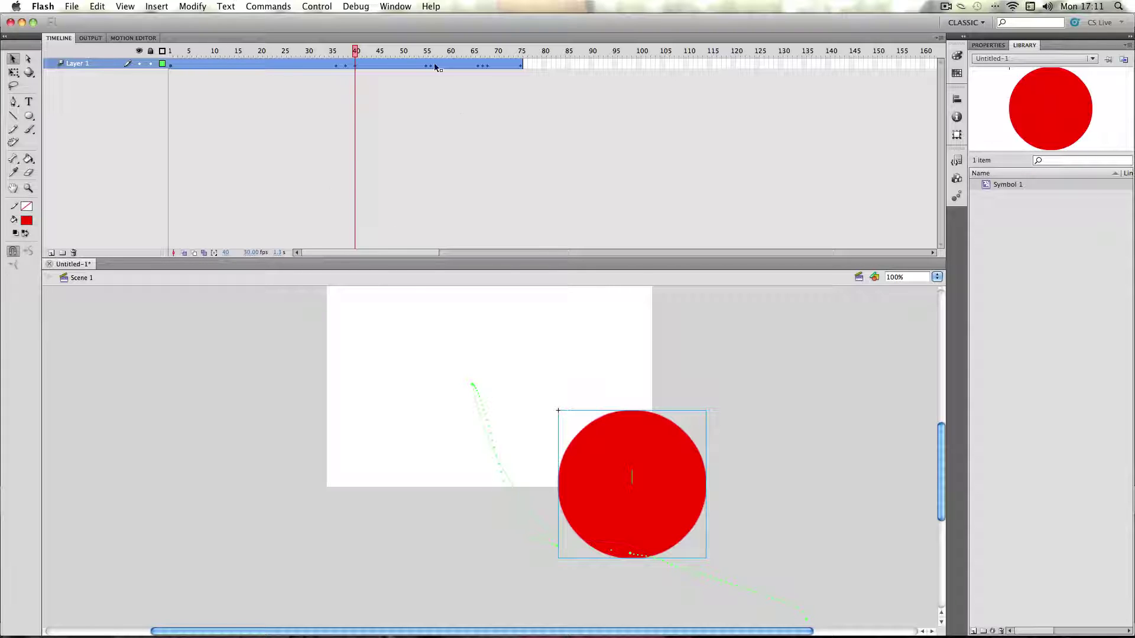
{"action": "left_click_drag", "start_coordinate": [436, 53], "coordinate": [172, 53]}
{"action": "key", "text": "Return"}
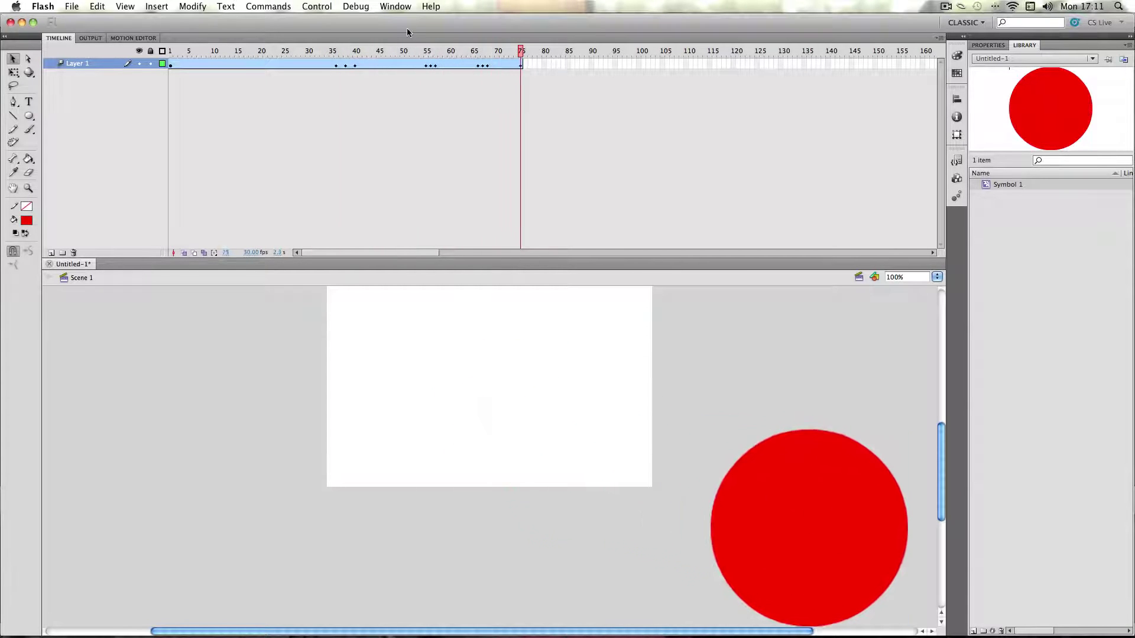
Remove the tween frames and the motion tween from the circle's layer.
{"action": "left_click", "coordinate": [512, 66]}
{"action": "left_click_drag", "start_coordinate": [545, 65], "coordinate": [172, 65]}
{"action": "right_click", "coordinate": [178, 63]}
{"action": "left_click", "coordinate": [208, 132]}
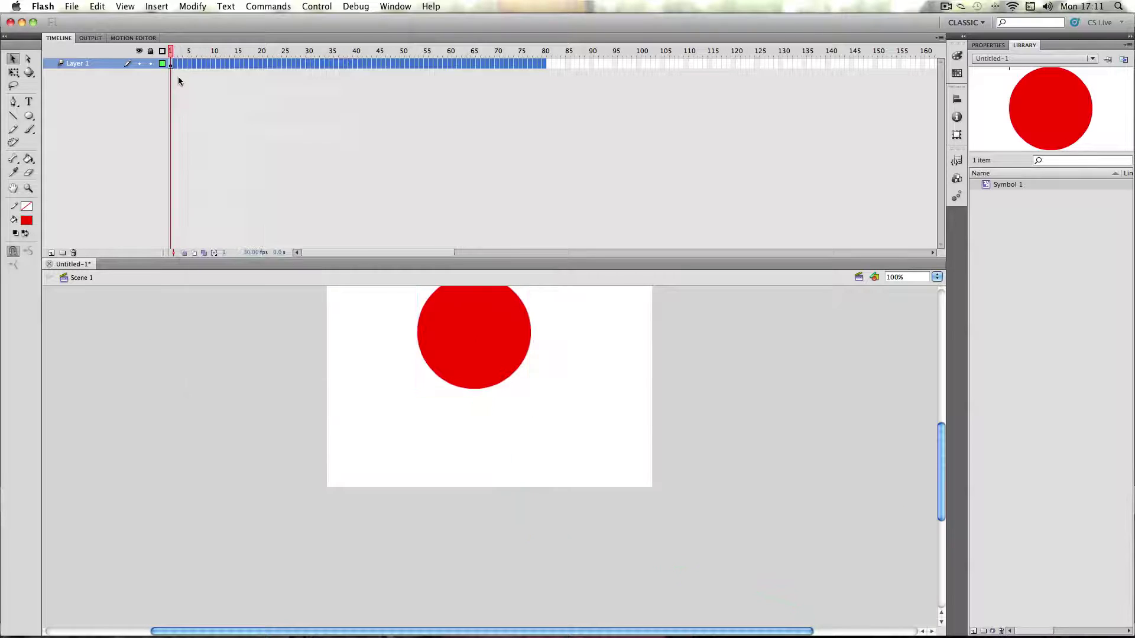
{"action": "left_click", "coordinate": [171, 65]}
{"action": "right_click", "coordinate": [170, 66]}
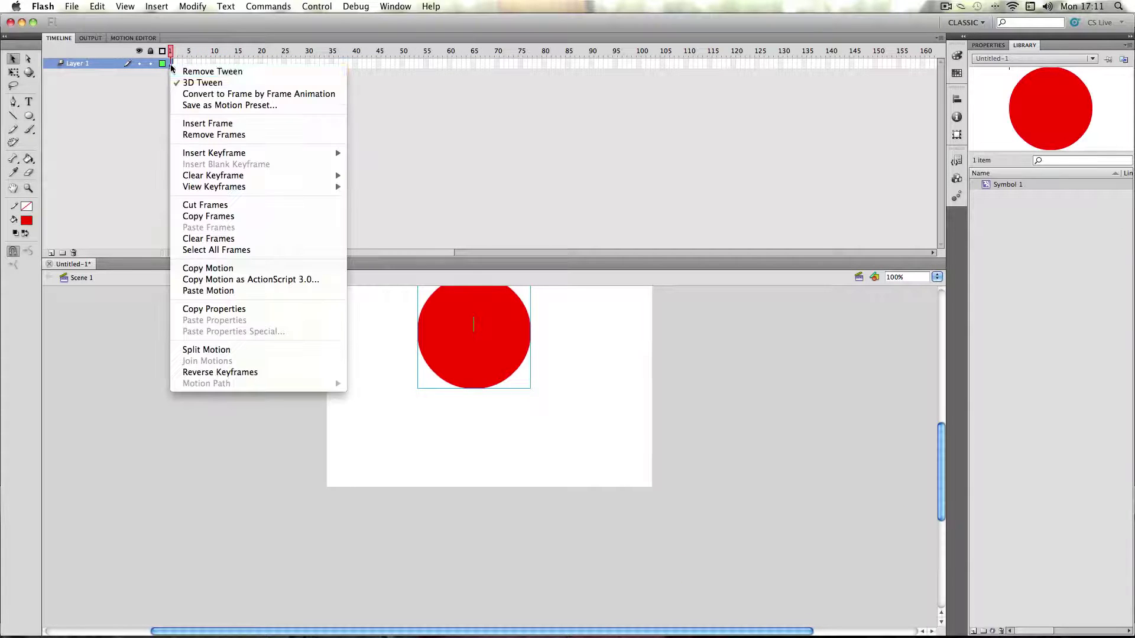
{"action": "left_click", "coordinate": [201, 71]}
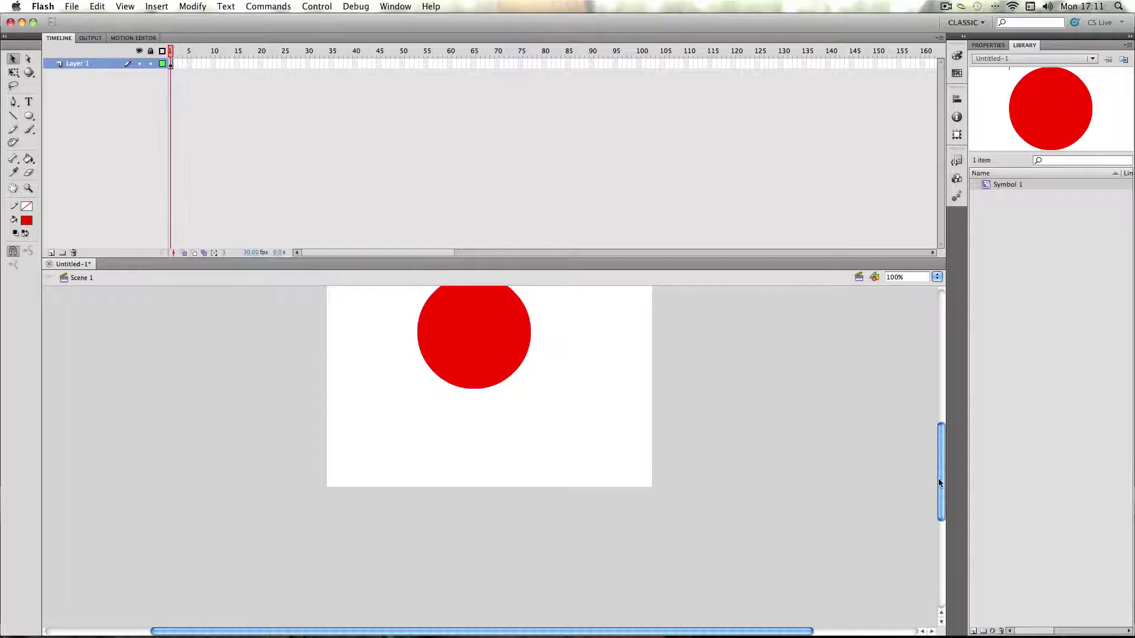
Delete the red circle from the stage.
{"action": "left_click_drag", "start_coordinate": [939, 482], "coordinate": [938, 451]}
{"action": "left_click", "coordinate": [492, 457]}
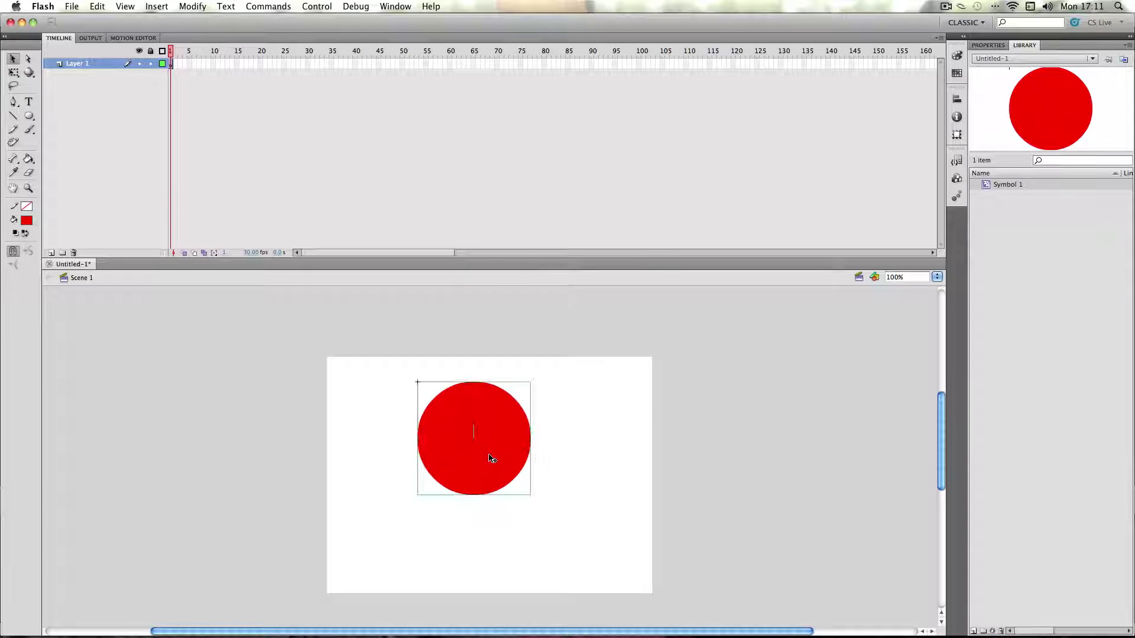
{"action": "key", "text": "Delete"}
Type a seven-line block of random capital placeholder text with the Text tool.
{"action": "left_click", "coordinate": [28, 102]}
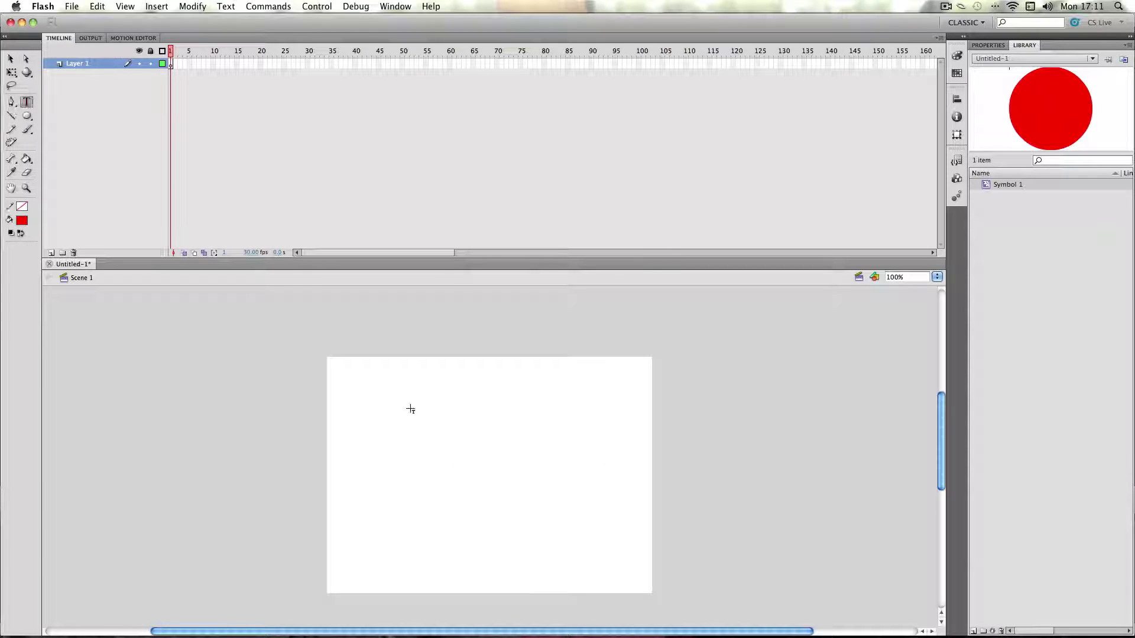
{"action": "left_click", "coordinate": [428, 408]}
{"action": "type", "text": "WFHKQWFKJQWHFKQHFJKHQJKFHQF"}
{"action": "key", "text": "Return"}
{"action": "key", "text": "Return"}
{"action": "type", "text": "WF"}
{"action": "key", "text": "Return"}
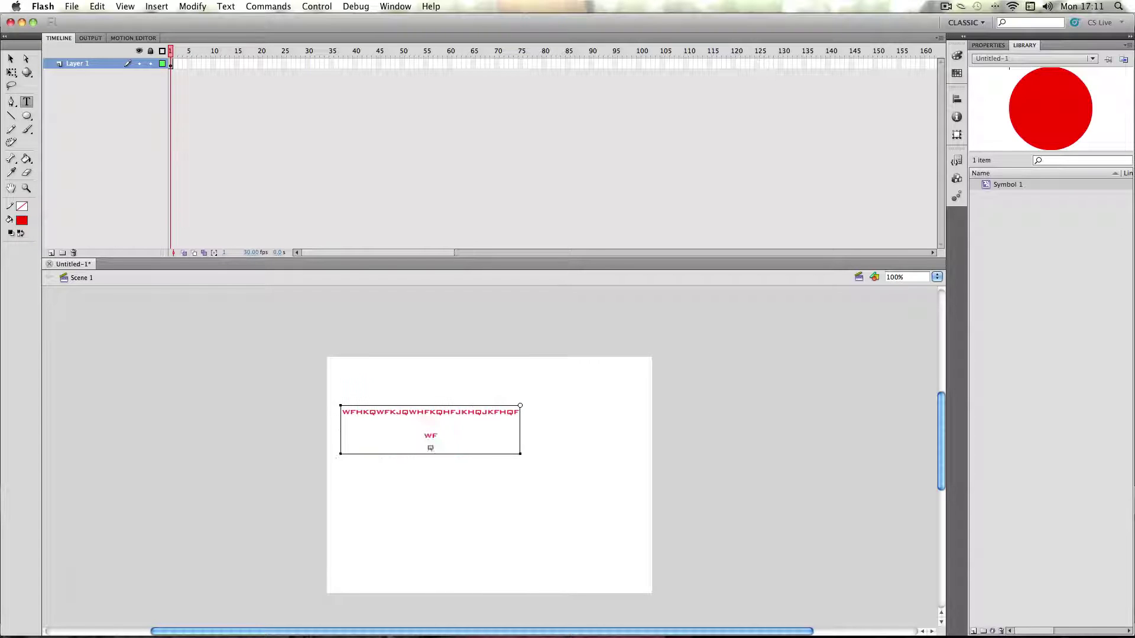
{"action": "type", "text": "QWF"}
{"action": "key", "text": "Return"}
{"action": "type", "text": "QWFQWFQWFQWFQWFQWFQWFQWF"}
{"action": "key", "text": "Return"}
{"action": "type", "text": "FQWFQWF"}
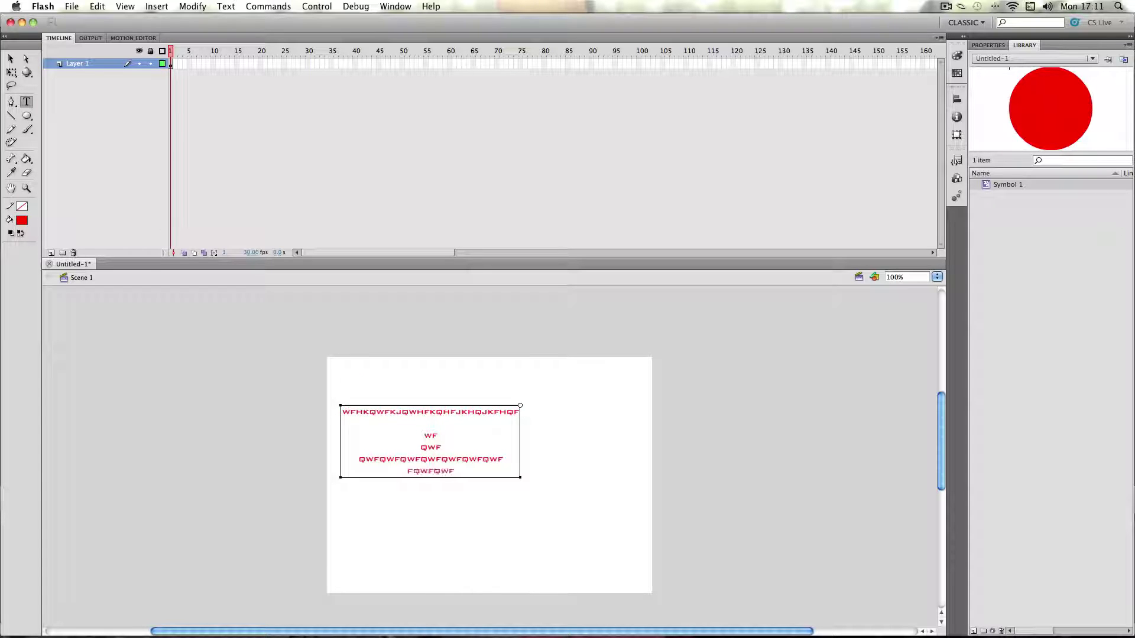
{"action": "type", "text": "QWFQWFQWF"}
{"action": "key", "text": "Return"}
{"action": "type", "text": "FHDFHDFHFDGDFGDFGDFG"}
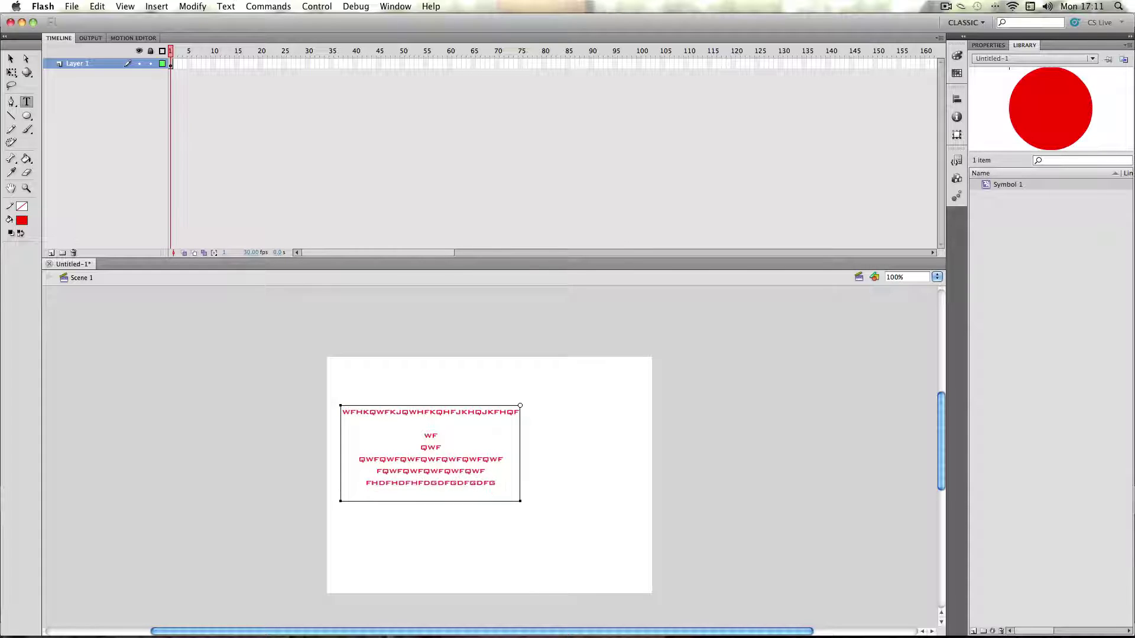
{"action": "key", "text": "Return"}
{"action": "type", "text": "JJJ44J4J4JJ45YTRG"}
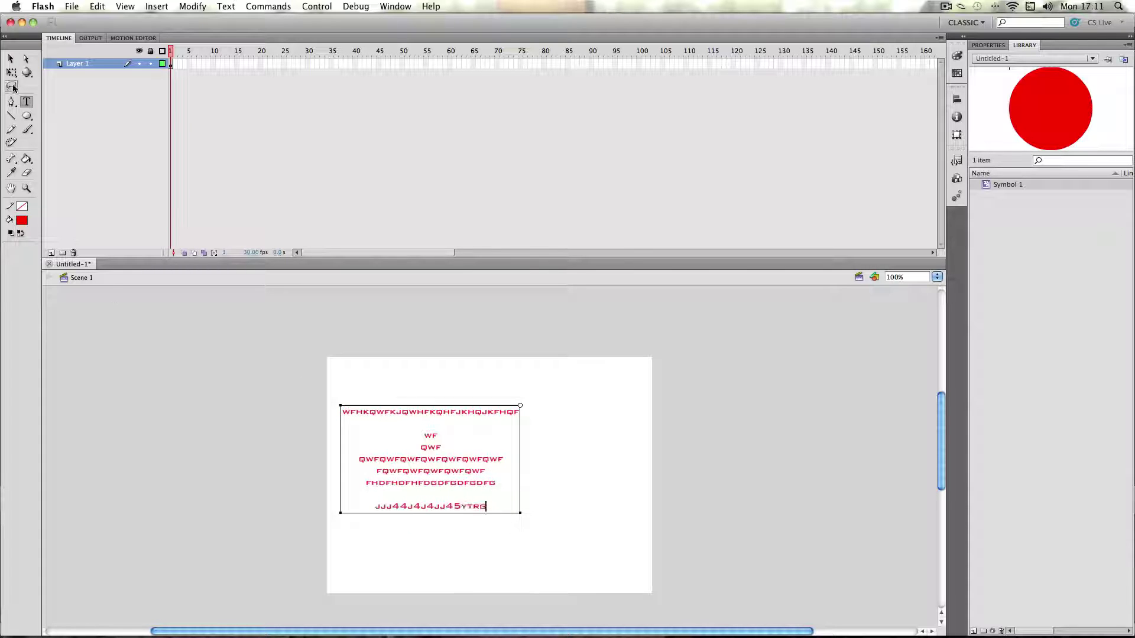
Move the text block toward the stage centre and convert it to movie clip Symbol 2.
{"action": "left_click", "coordinate": [11, 59]}
{"action": "left_click", "coordinate": [330, 539]}
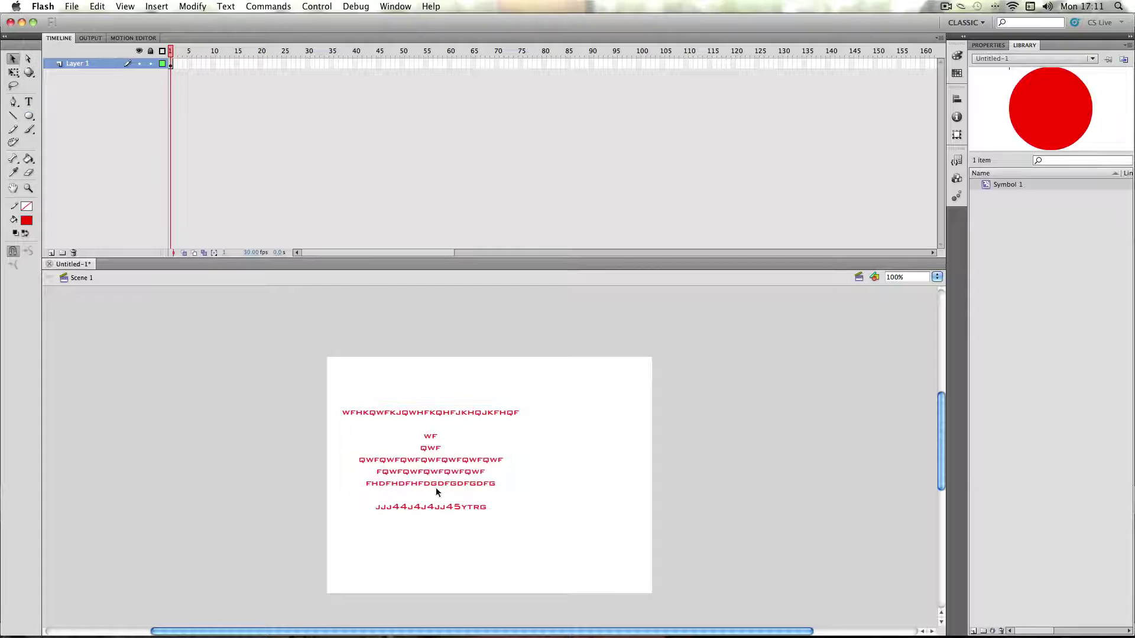
{"action": "left_click_drag", "start_coordinate": [436, 492], "coordinate": [532, 486]}
{"action": "right_click", "coordinate": [532, 487]}
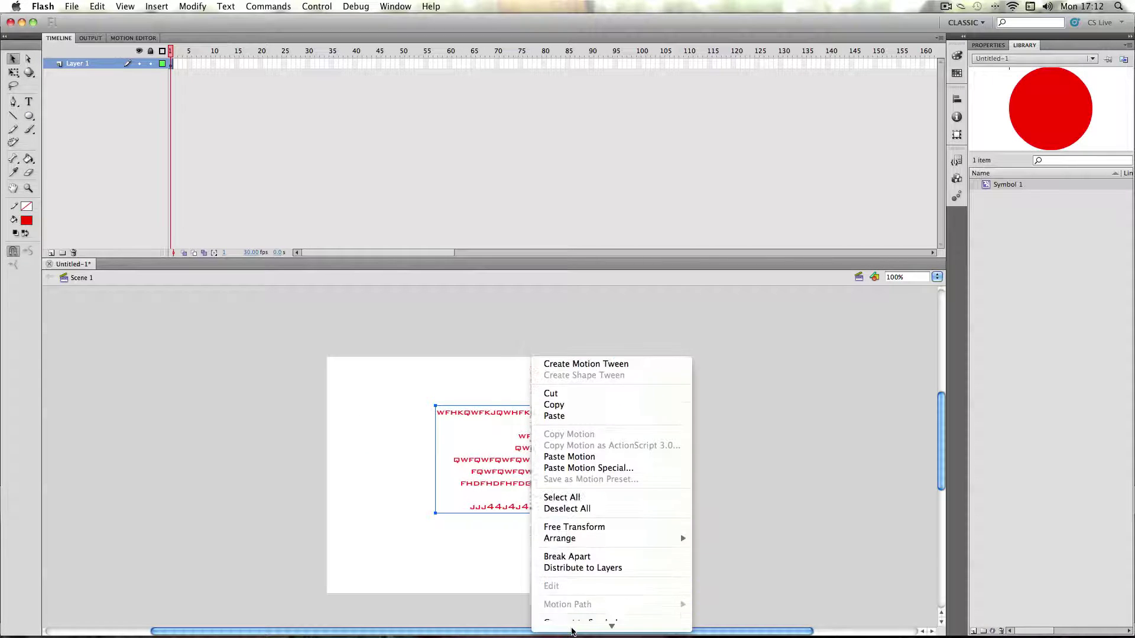
{"action": "left_click", "coordinate": [570, 609]}
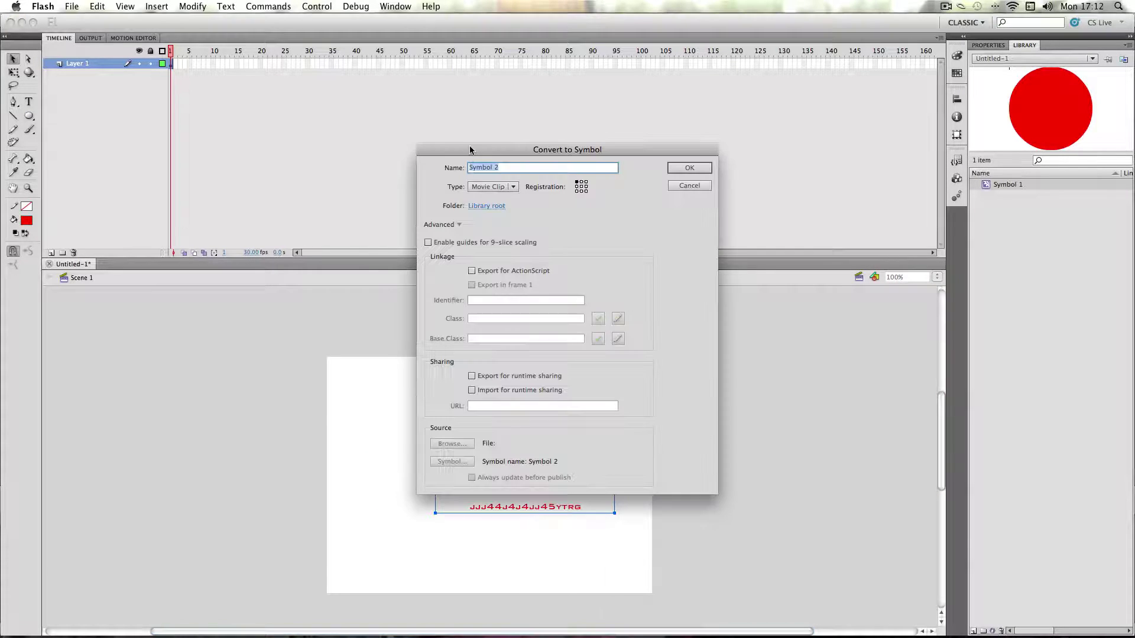
{"action": "left_click", "coordinate": [688, 167]}
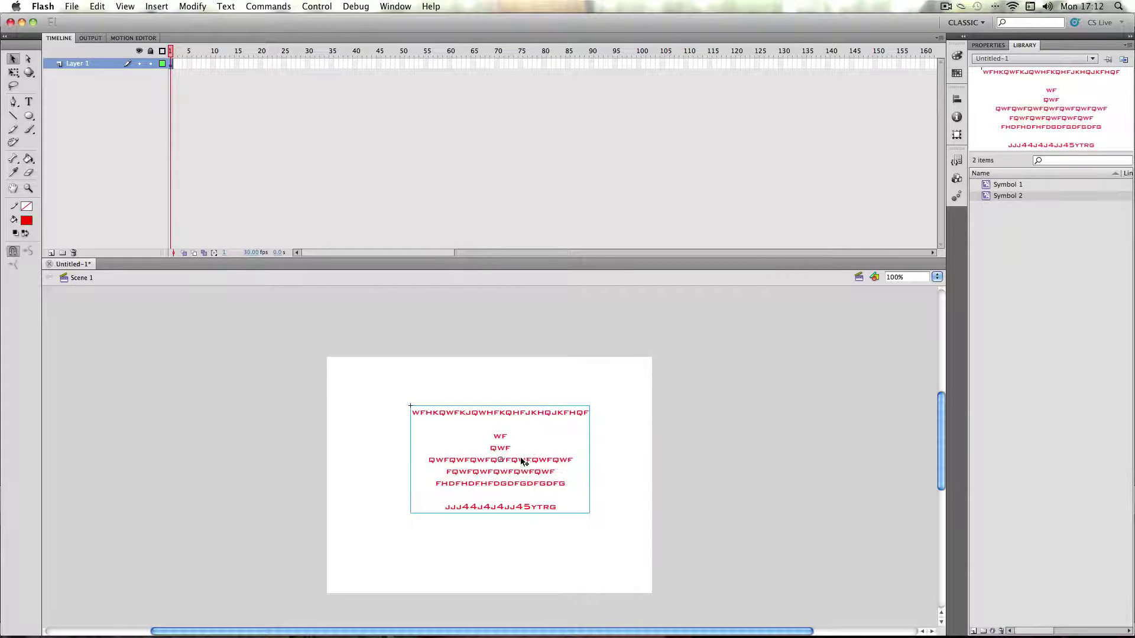
Preview the text-scroll-3D preset, apply it to the text symbol, and play the animation.
{"action": "left_click", "coordinate": [956, 196]}
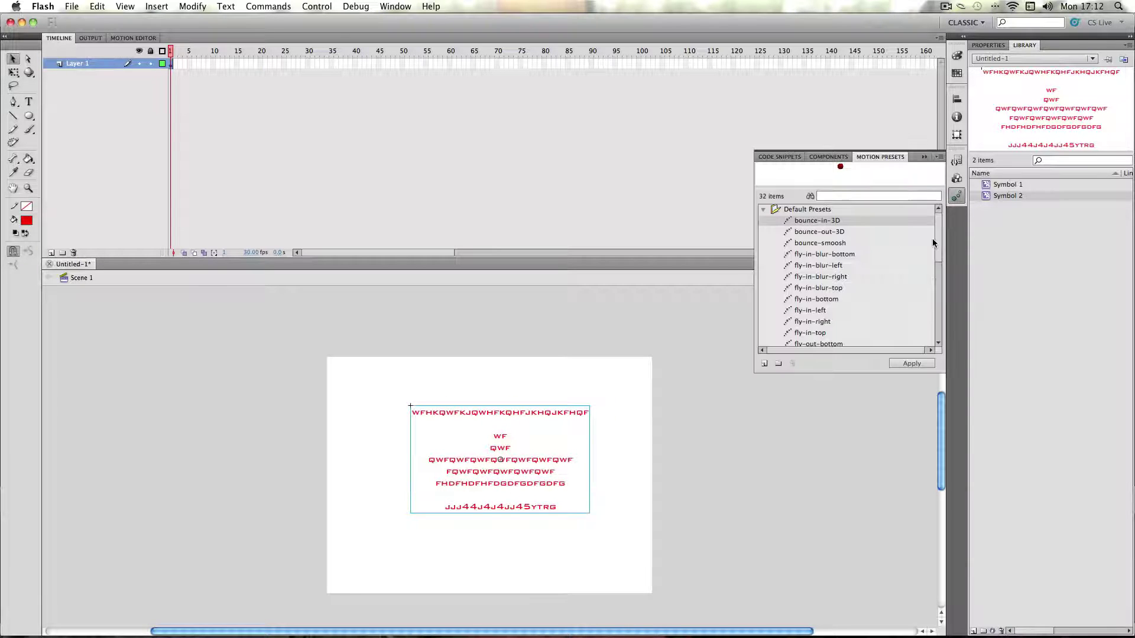
{"action": "left_click_drag", "start_coordinate": [935, 243], "coordinate": [940, 330]}
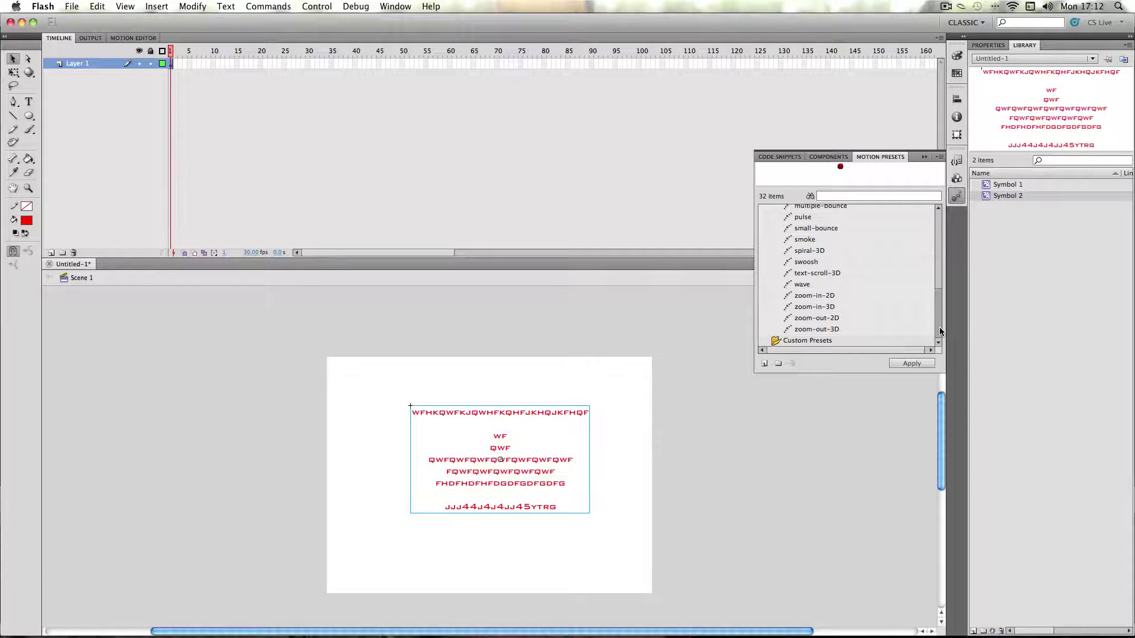
{"action": "left_click", "coordinate": [829, 274]}
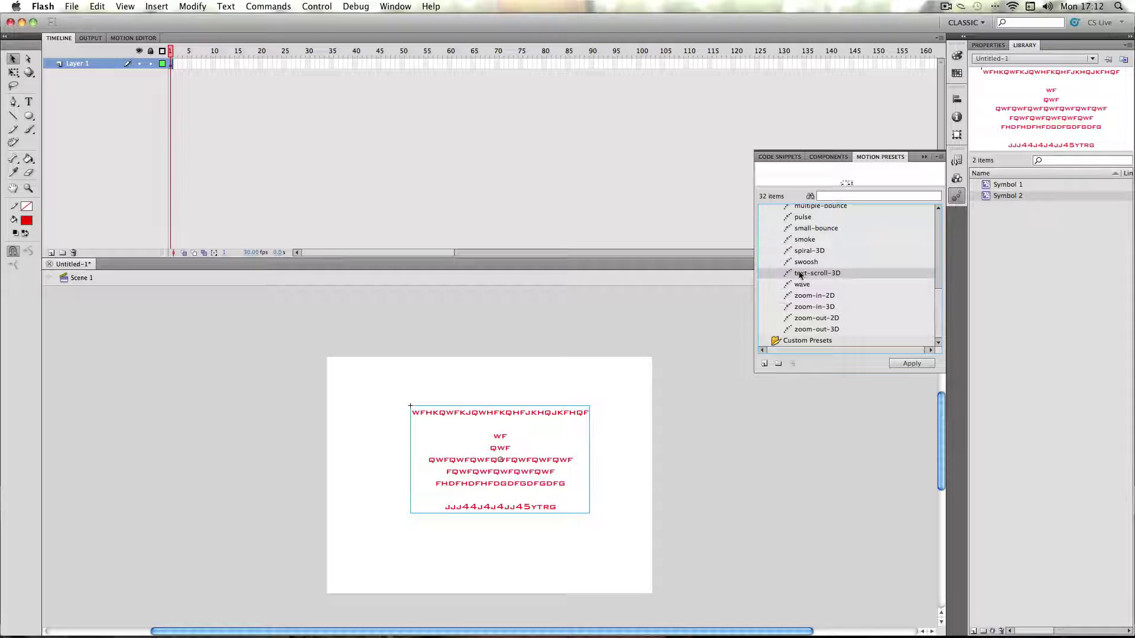
{"action": "left_click", "coordinate": [895, 362]}
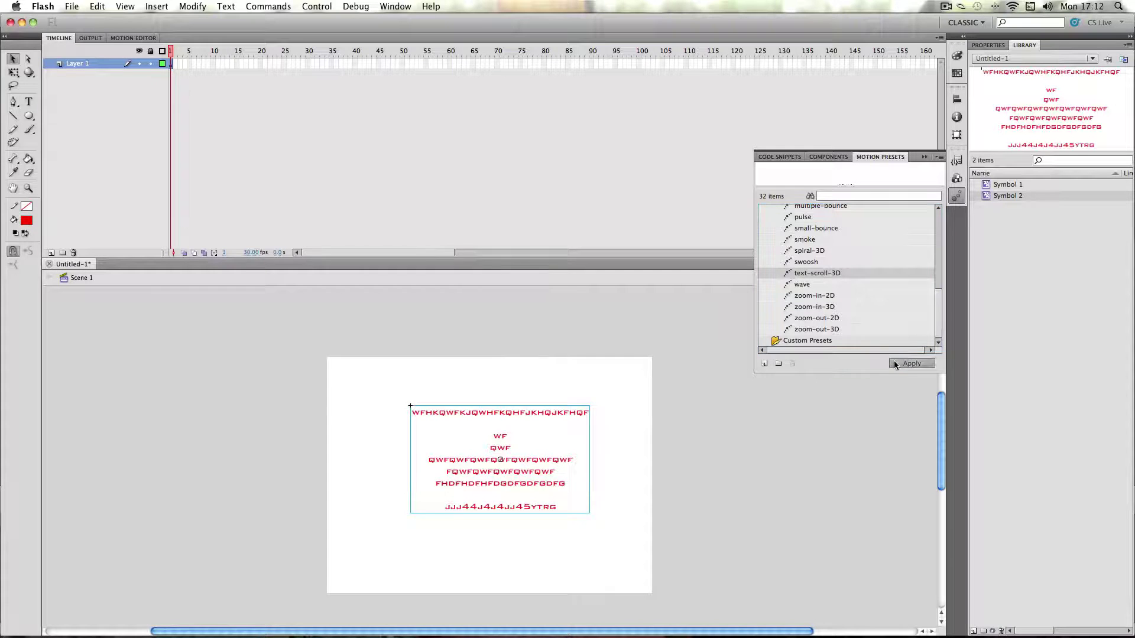
{"action": "left_click", "coordinate": [639, 484]}
{"action": "key", "text": "Return"}
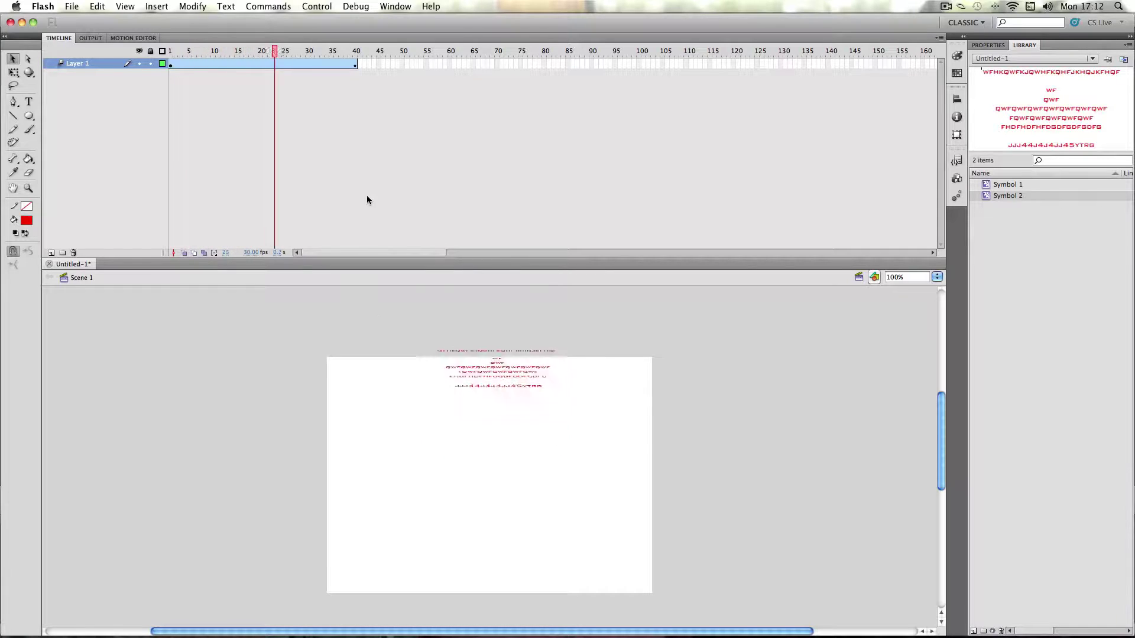
Extend the text tween span to frame 190 and replay the animation from frame 1.
{"action": "left_click_drag", "start_coordinate": [356, 64], "coordinate": [877, 66]}
{"action": "left_click_drag", "start_coordinate": [390, 257], "coordinate": [360, 257]}
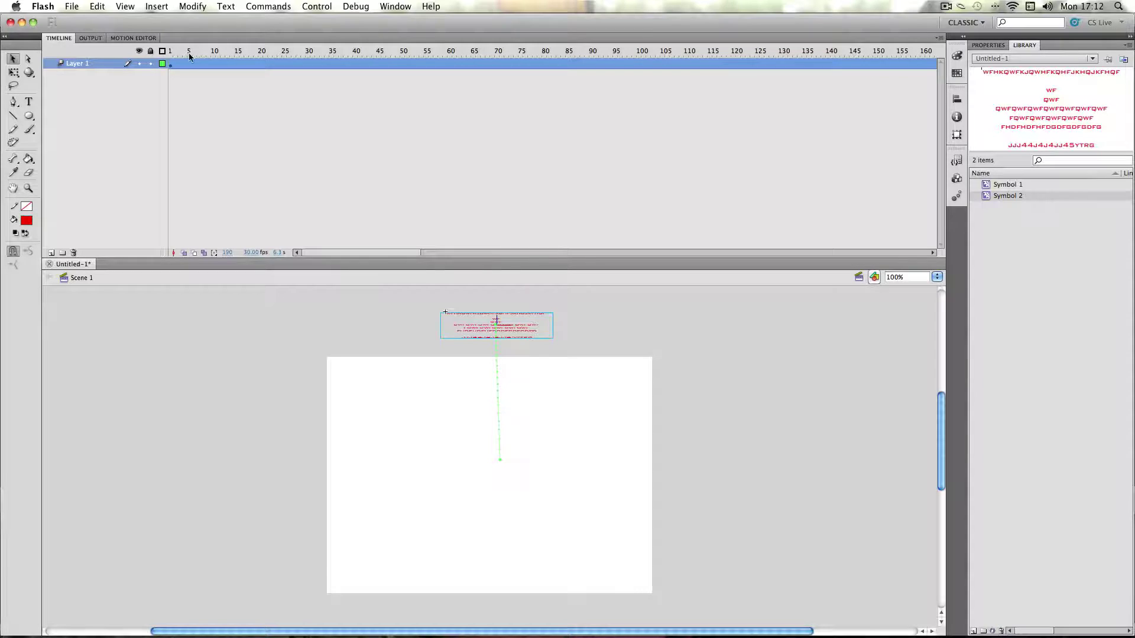
{"action": "left_click", "coordinate": [171, 51]}
{"action": "key", "text": "Return"}
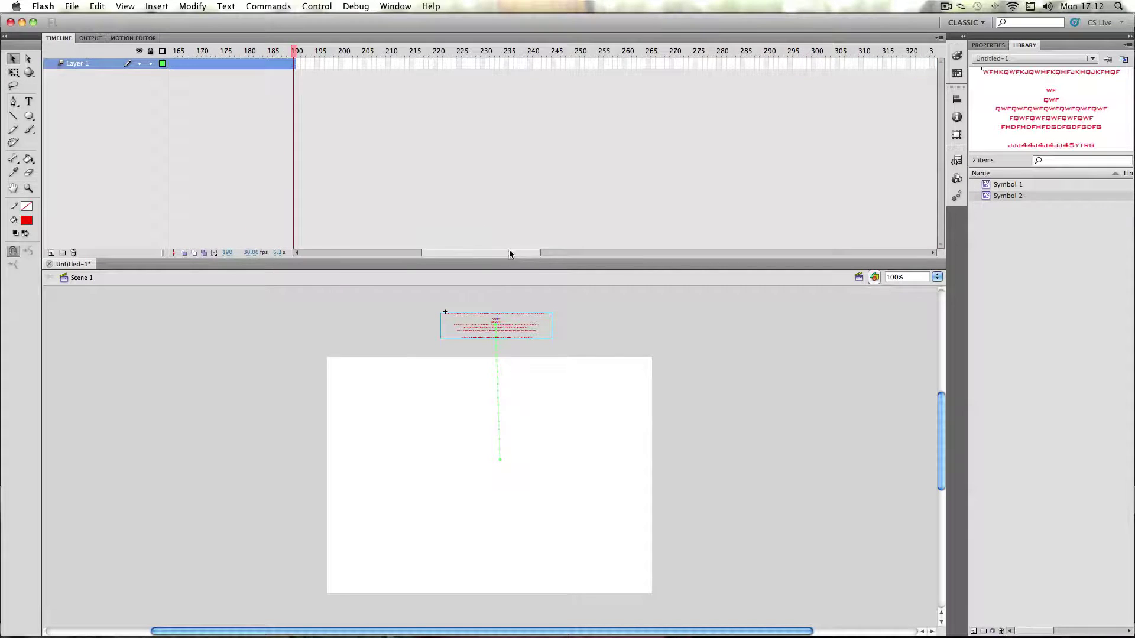
{"action": "left_click_drag", "start_coordinate": [509, 249], "coordinate": [416, 253]}
{"action": "left_click", "coordinate": [838, 64]}
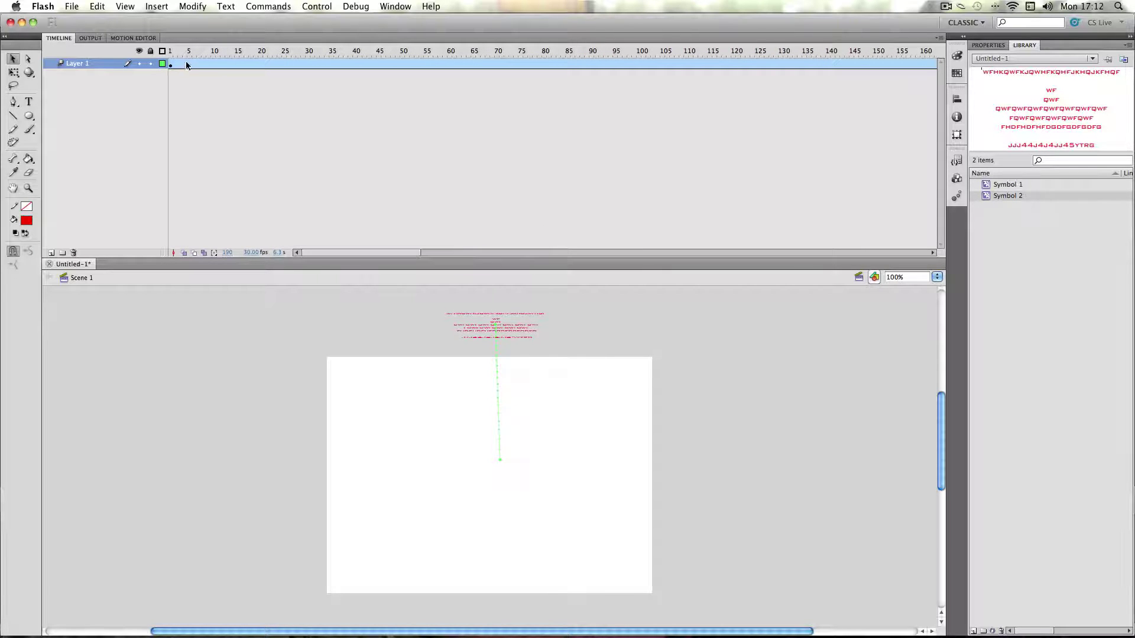
Insert a frame into Layer 1's tween span, then remove all of its frames.
{"action": "left_click", "coordinate": [179, 65]}
{"action": "right_click", "coordinate": [181, 65]}
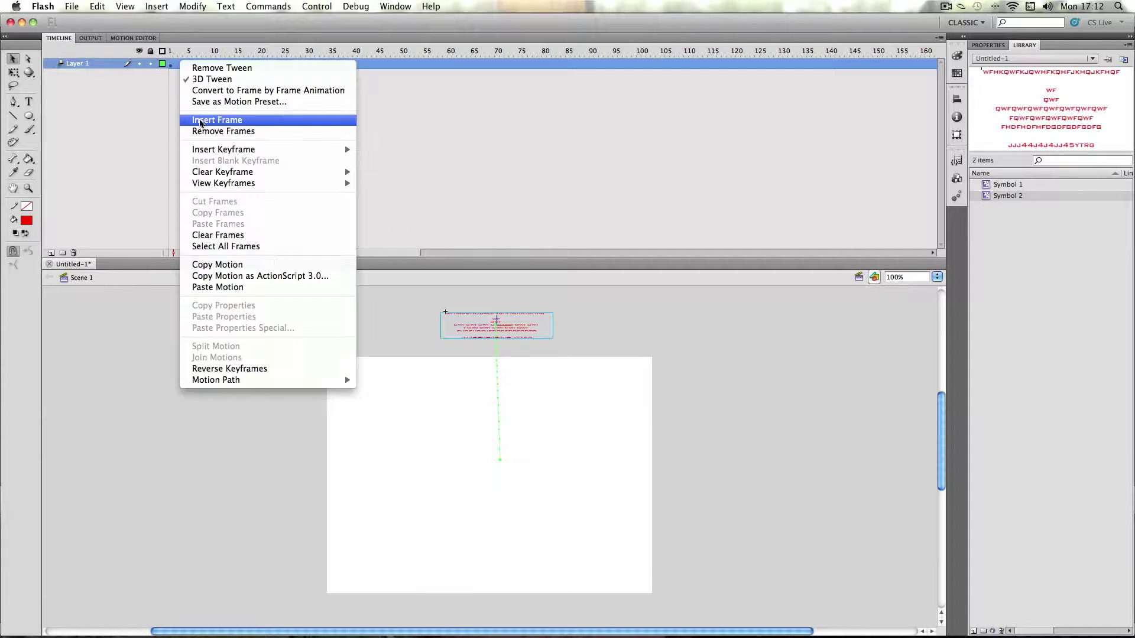
{"action": "left_click", "coordinate": [202, 121]}
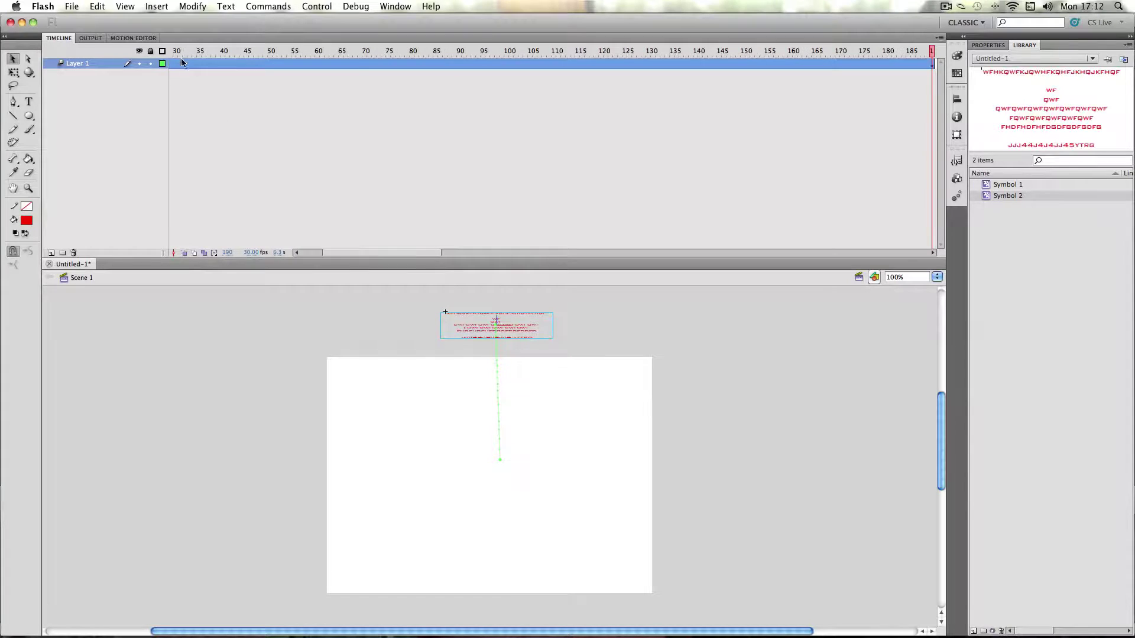
{"action": "right_click", "coordinate": [182, 65]}
{"action": "left_click", "coordinate": [208, 132]}
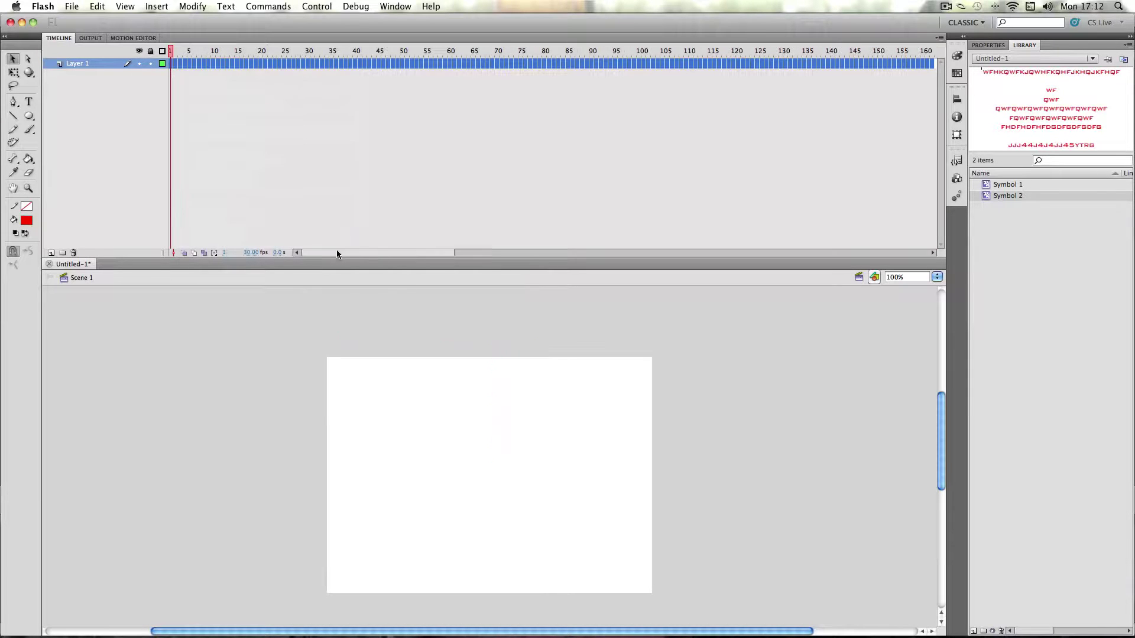
{"action": "left_click", "coordinate": [158, 85]}
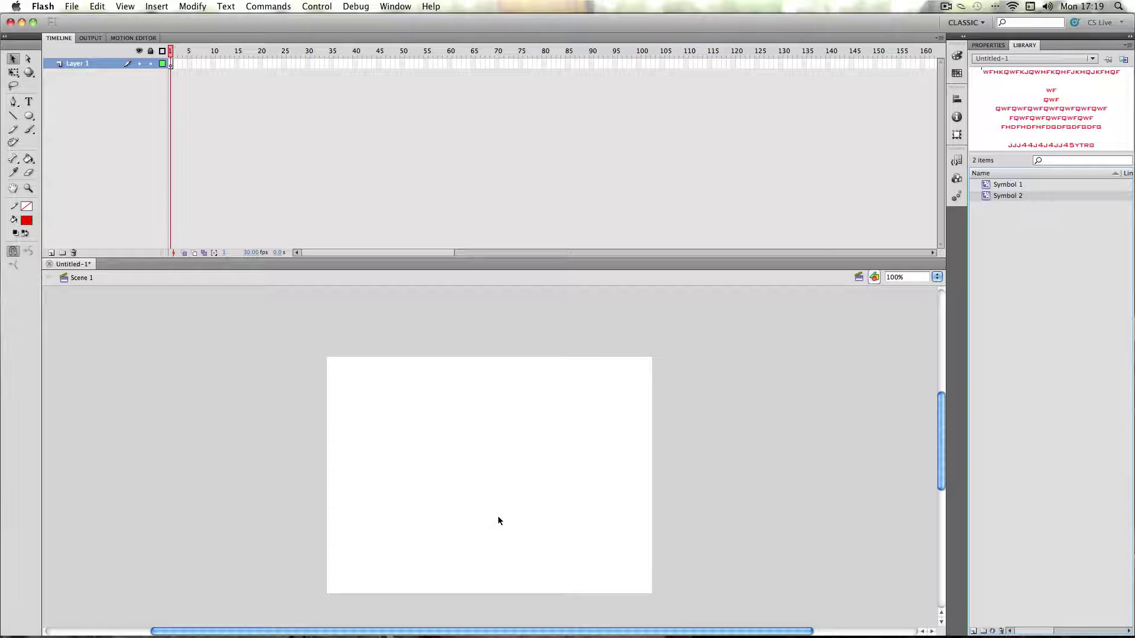
Place Symbol 1 on stage, give it a 60-frame motion tween, and rotate it about its Y axis.
{"action": "left_click", "coordinate": [1006, 184]}
{"action": "left_click_drag", "start_coordinate": [449, 494], "coordinate": [483, 476]}
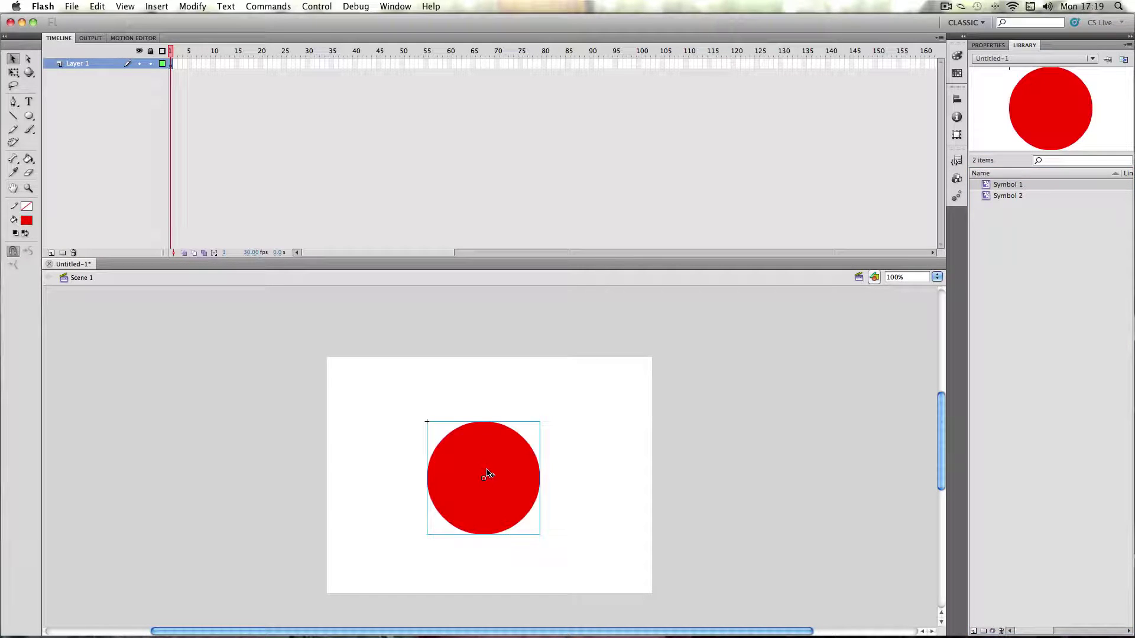
{"action": "left_click", "coordinate": [30, 73]}
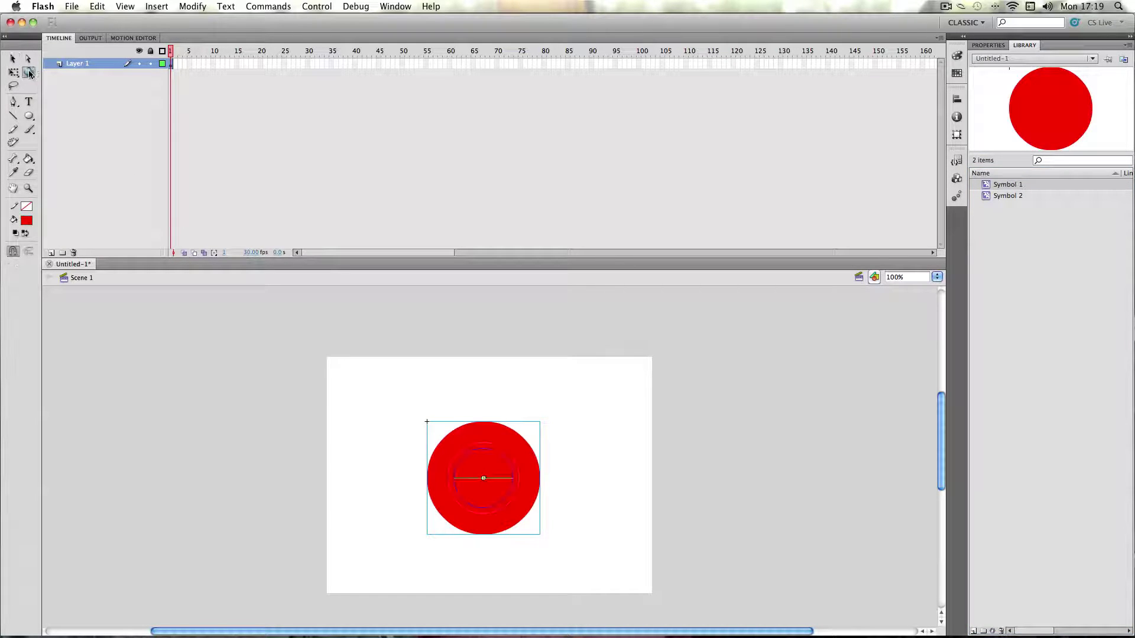
{"action": "right_click", "coordinate": [171, 63]}
{"action": "left_click", "coordinate": [183, 65]}
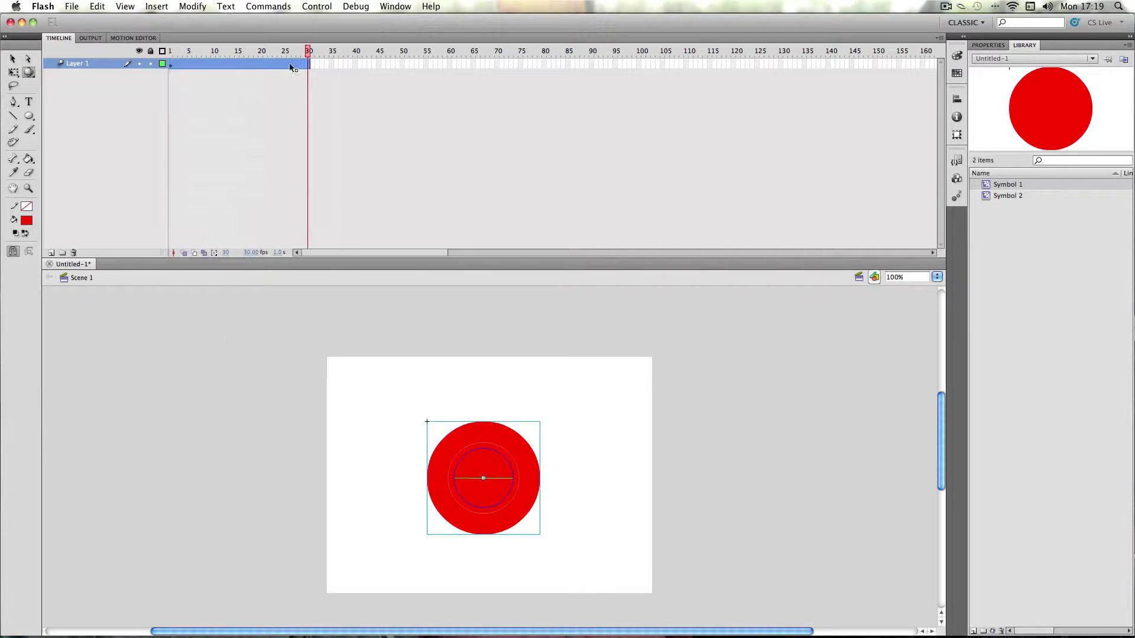
{"action": "left_click_drag", "start_coordinate": [309, 64], "coordinate": [451, 71]}
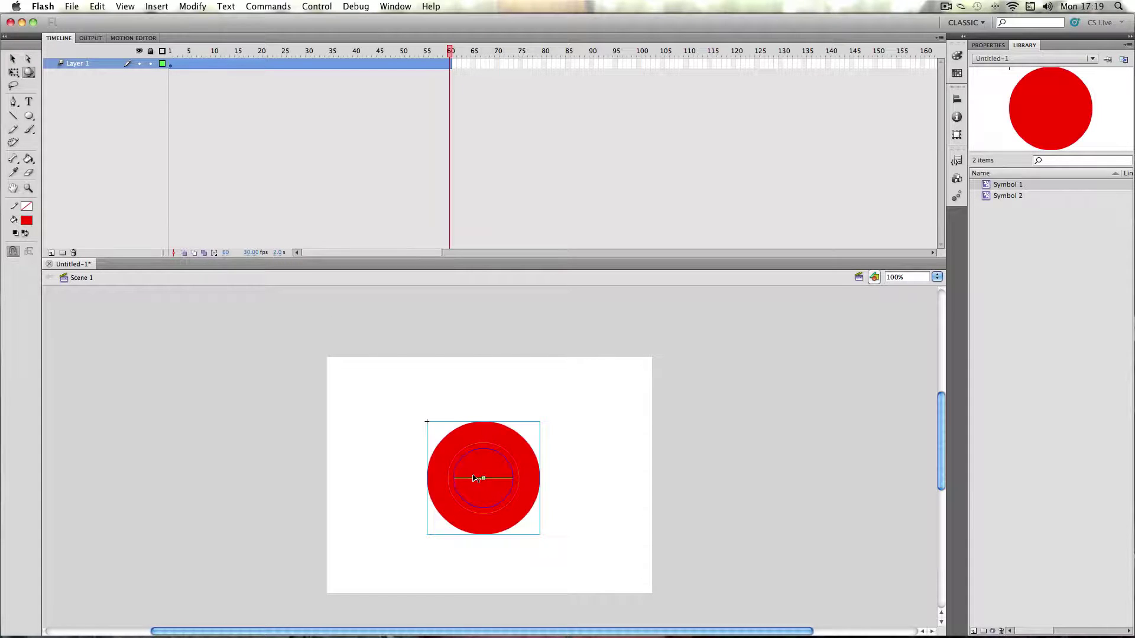
{"action": "left_click_drag", "start_coordinate": [467, 481], "coordinate": [494, 481]}
{"action": "left_click_drag", "start_coordinate": [449, 51], "coordinate": [140, 98]}
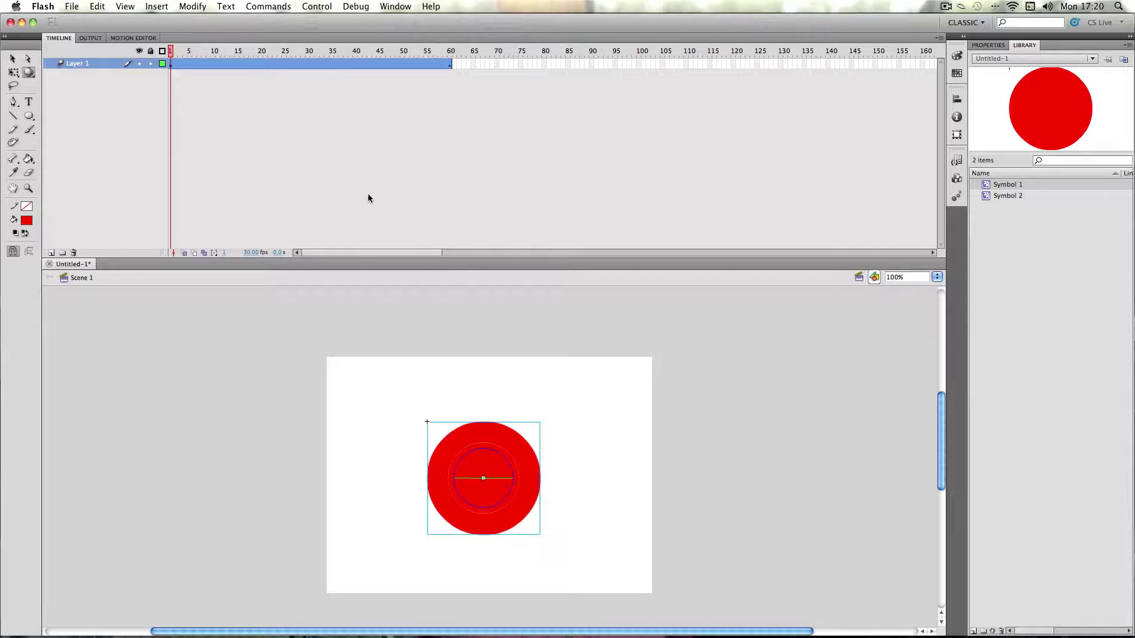
Save the circle's spin tween under Custom Presets as a preset named 'Rotate', then collapse the panel.
{"action": "left_click", "coordinate": [184, 63]}
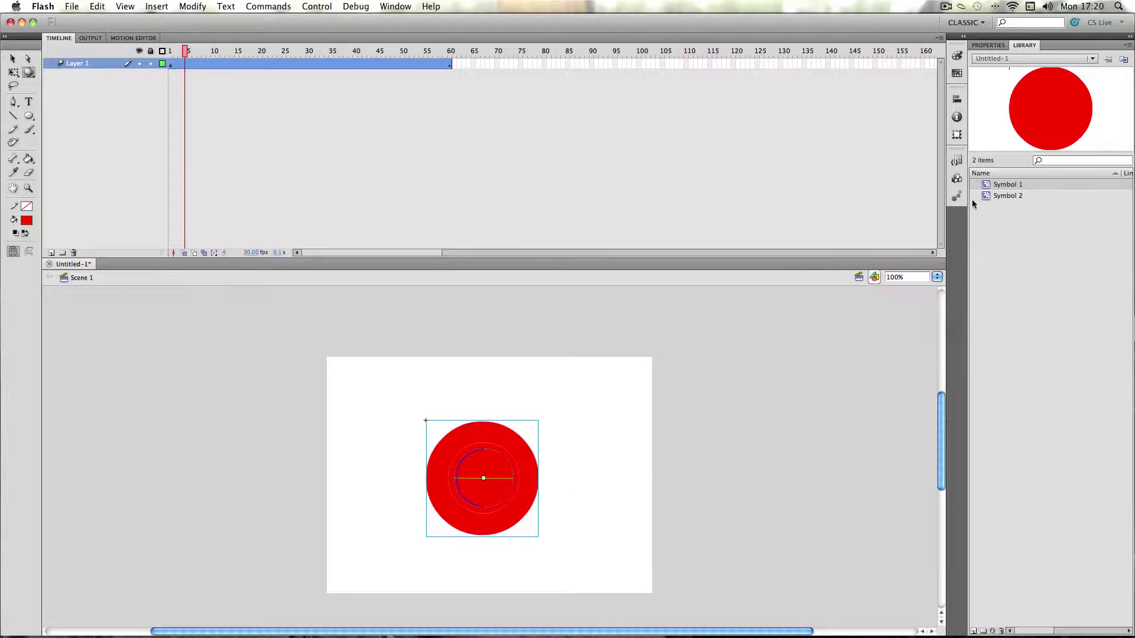
{"action": "left_click", "coordinate": [956, 198]}
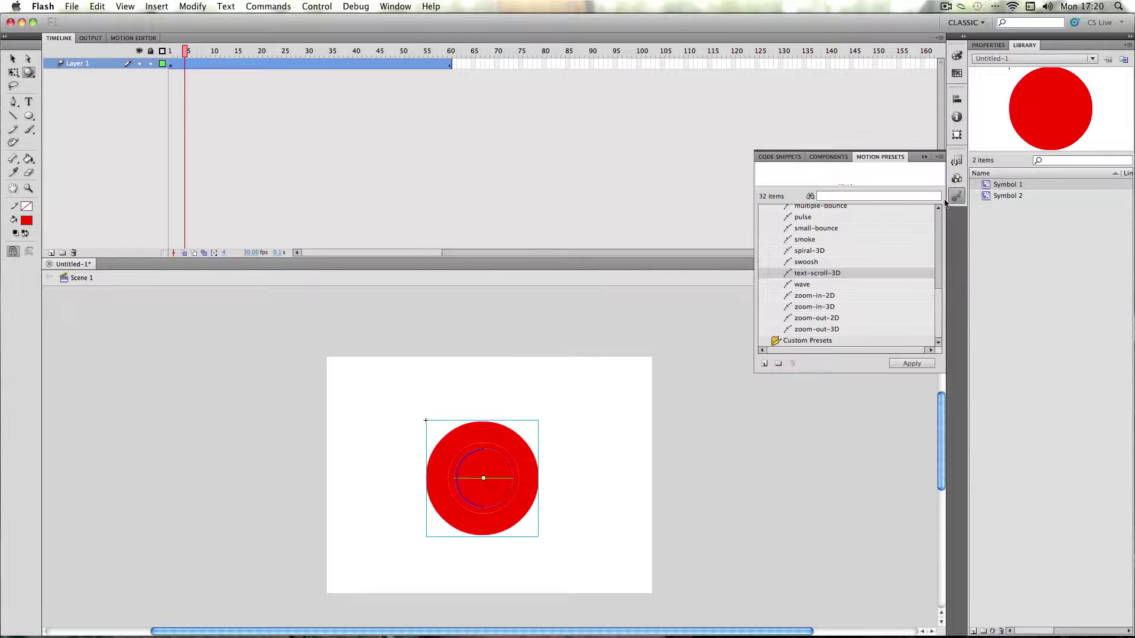
{"action": "left_click", "coordinate": [778, 343]}
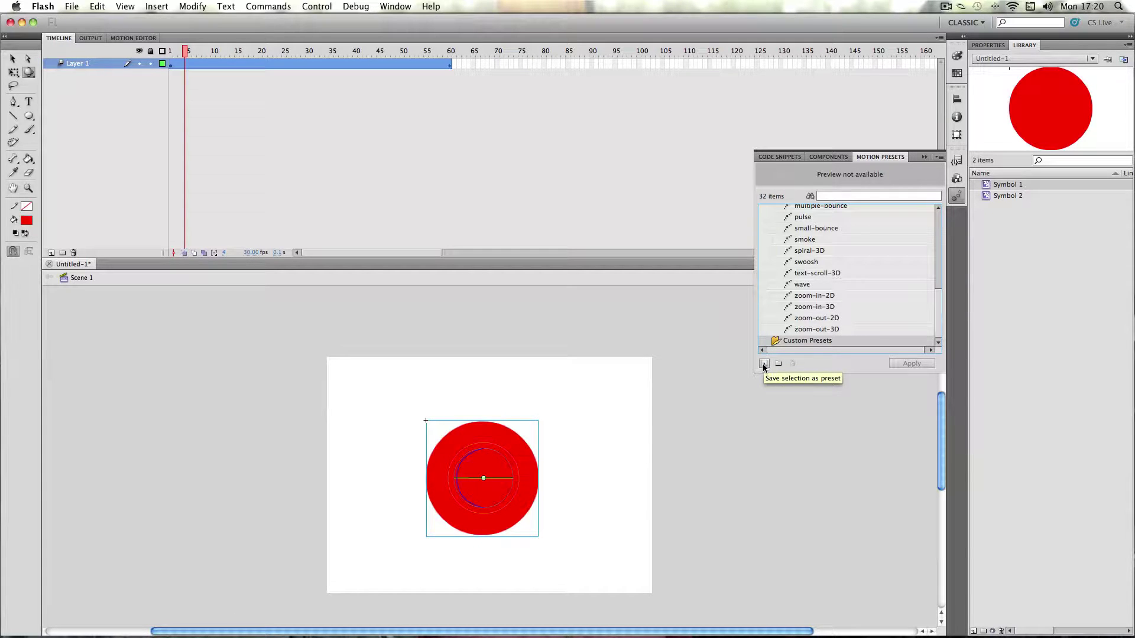
{"action": "left_click", "coordinate": [763, 363]}
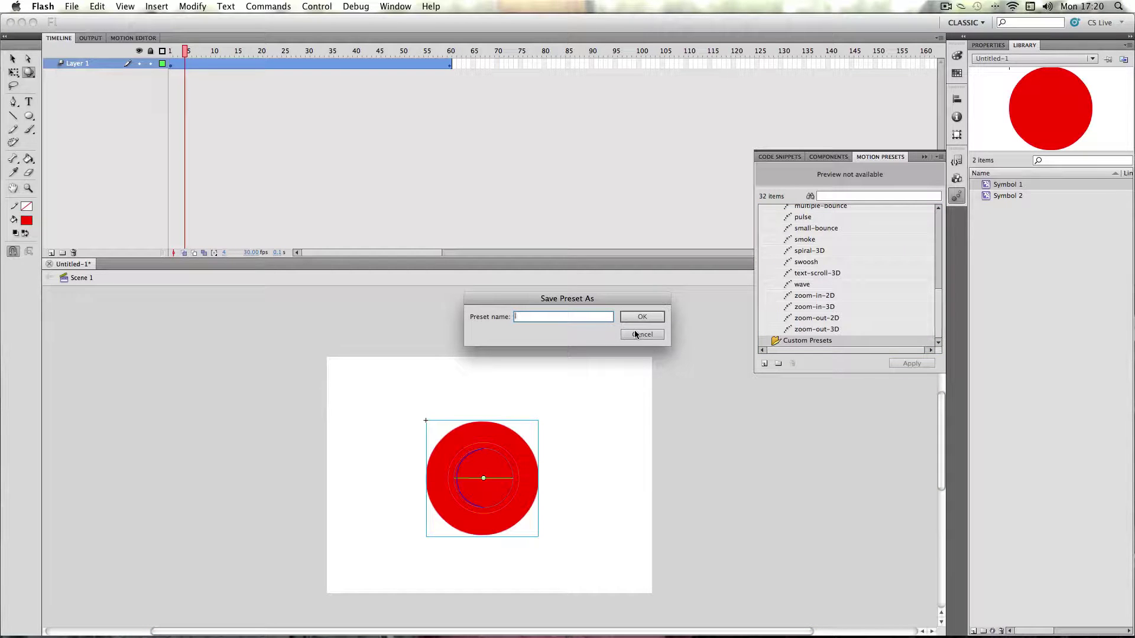
{"action": "type", "text": "Rotate"}
{"action": "left_click", "coordinate": [635, 318]}
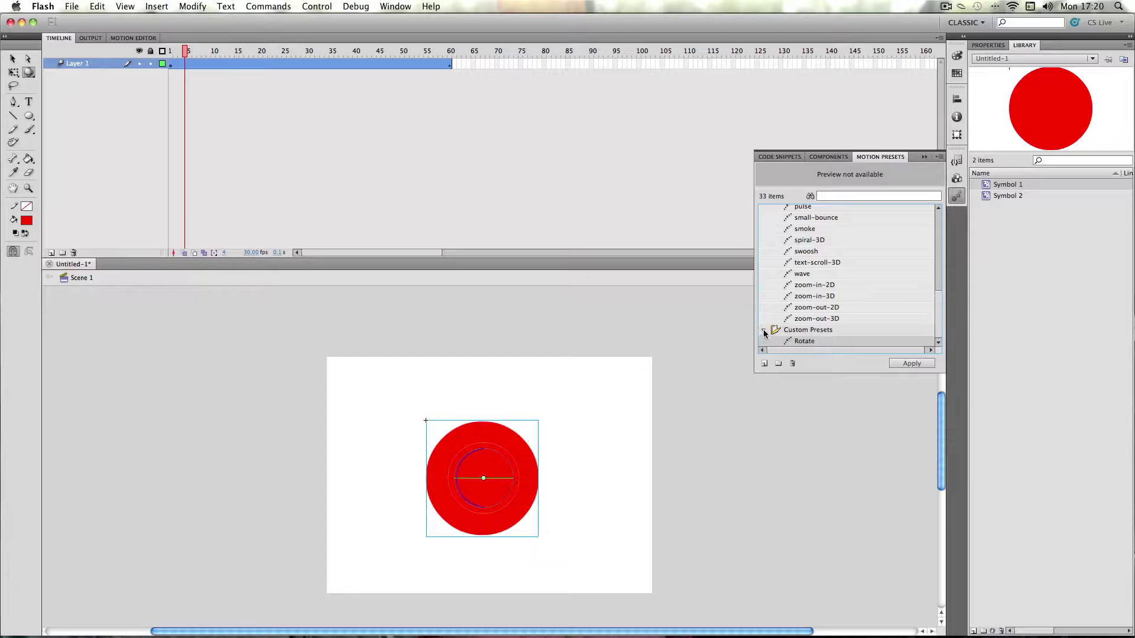
{"action": "left_click", "coordinate": [672, 430]}
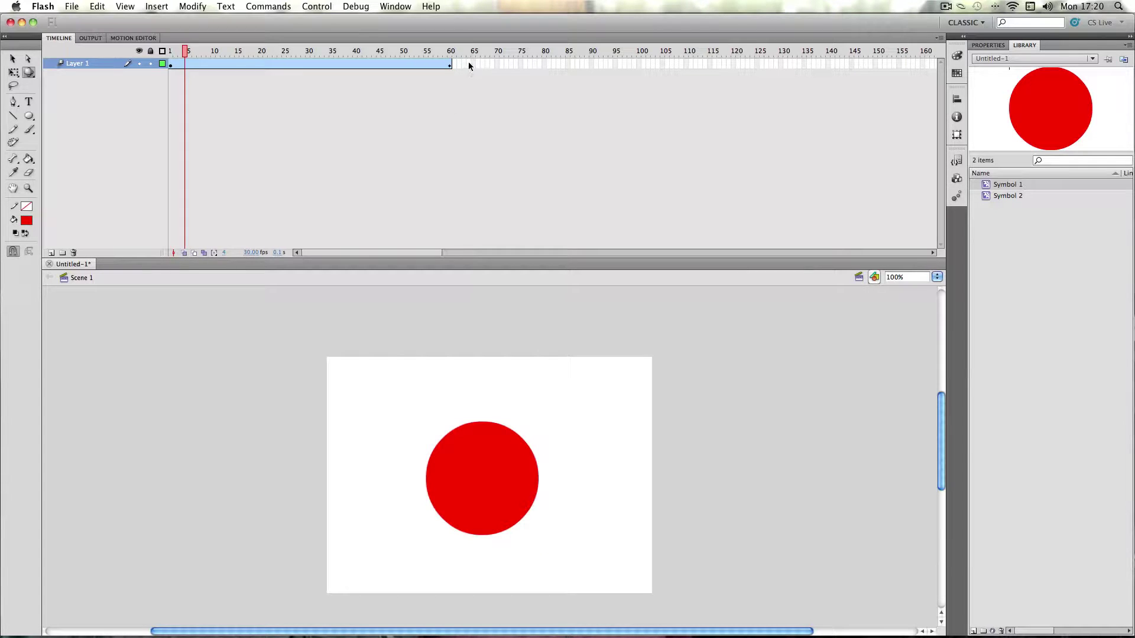
Remove the red circle's tween frames from the layer.
{"action": "left_click", "coordinate": [171, 63]}
{"action": "right_click", "coordinate": [189, 64]}
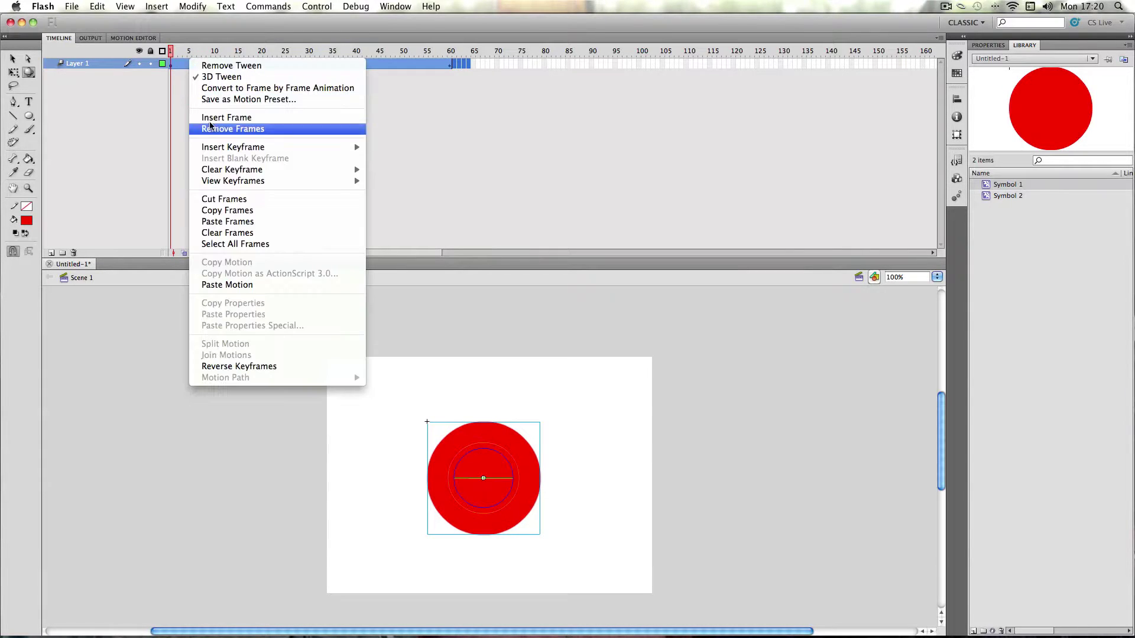
{"action": "left_click", "coordinate": [211, 127]}
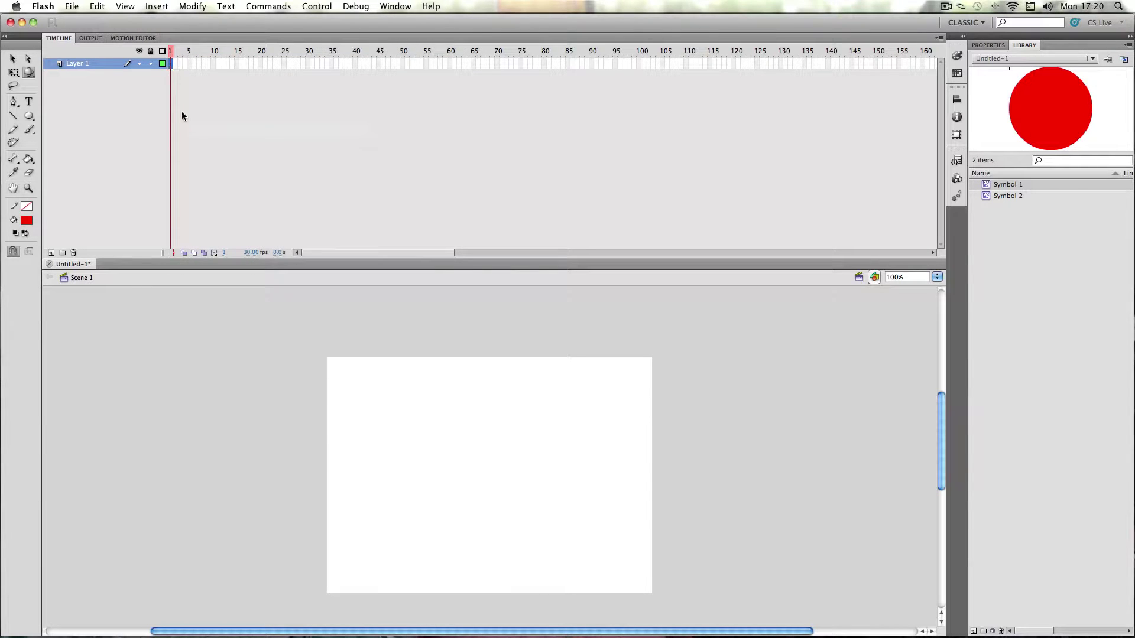
{"action": "left_click", "coordinate": [216, 399]}
Draw a green-filled rectangle across the upper middle of the stage.
{"action": "left_click_drag", "start_coordinate": [30, 116], "coordinate": [67, 121]}
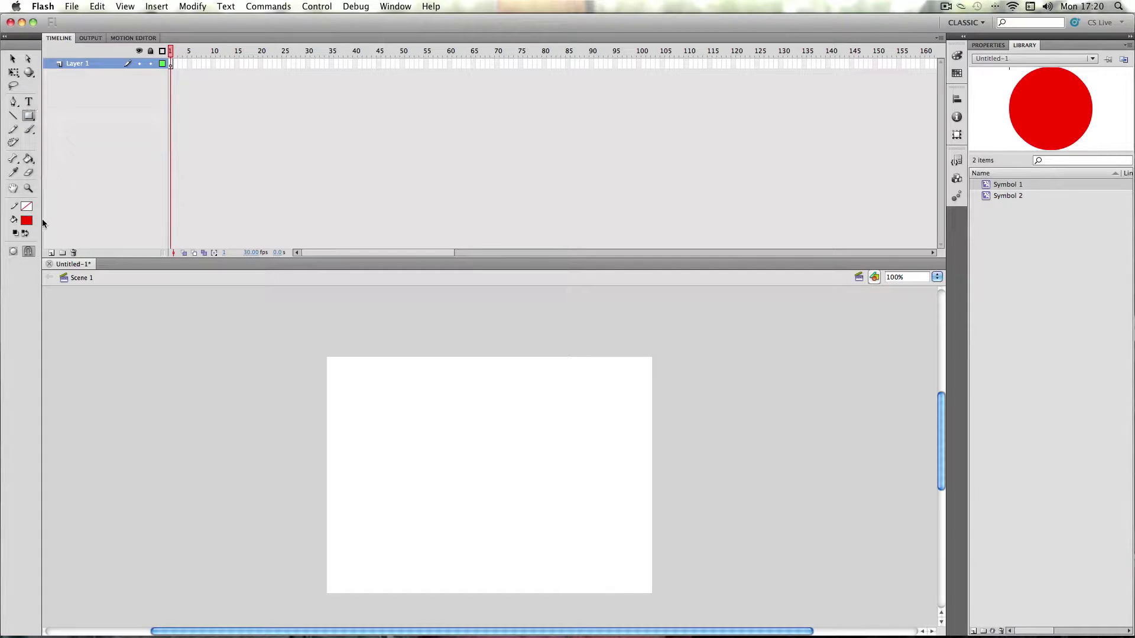
{"action": "left_click", "coordinate": [26, 218]}
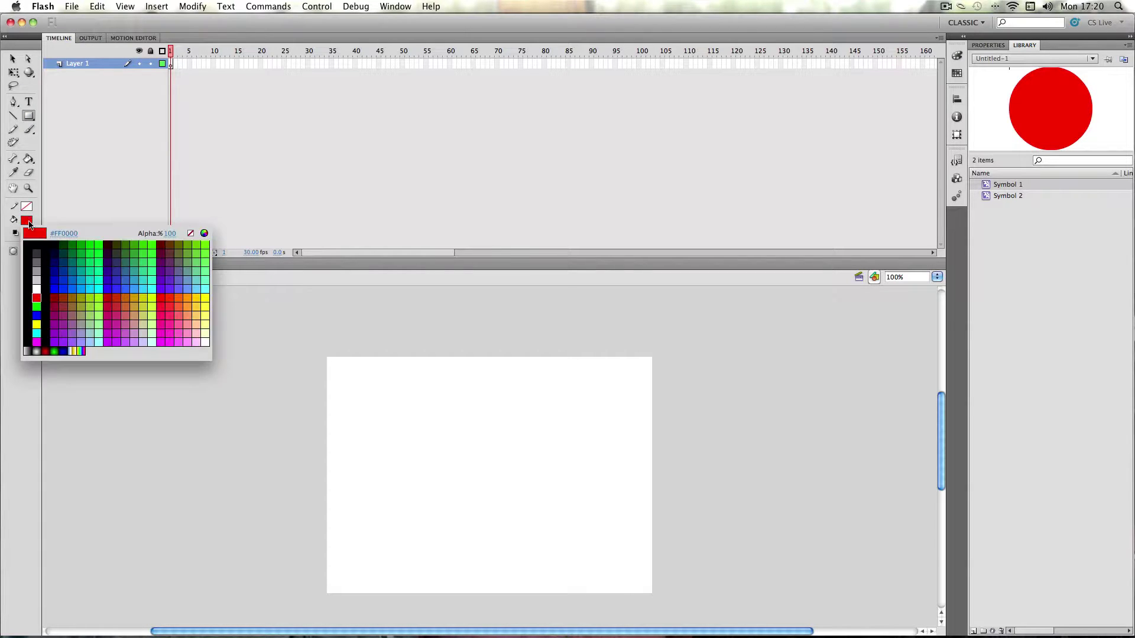
{"action": "left_click", "coordinate": [42, 303]}
{"action": "left_click_drag", "start_coordinate": [383, 424], "coordinate": [576, 466]}
Convert the green rectangle into the movie clip Symbol 3 with F8.
{"action": "left_click", "coordinate": [11, 58]}
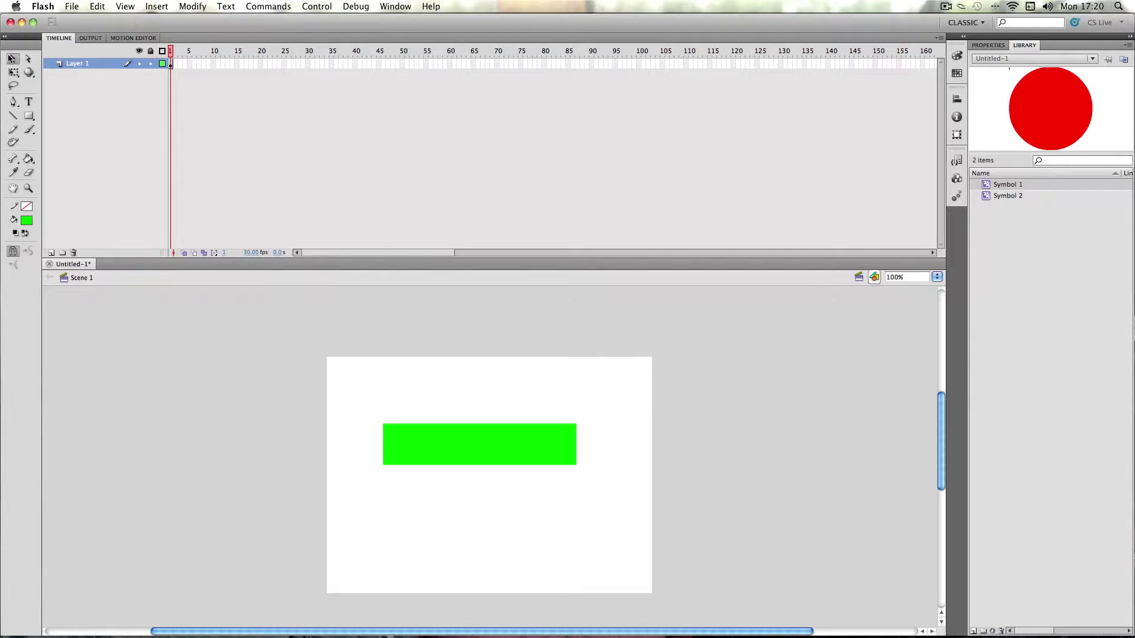
{"action": "left_click", "coordinate": [533, 450]}
{"action": "key", "text": "F8"}
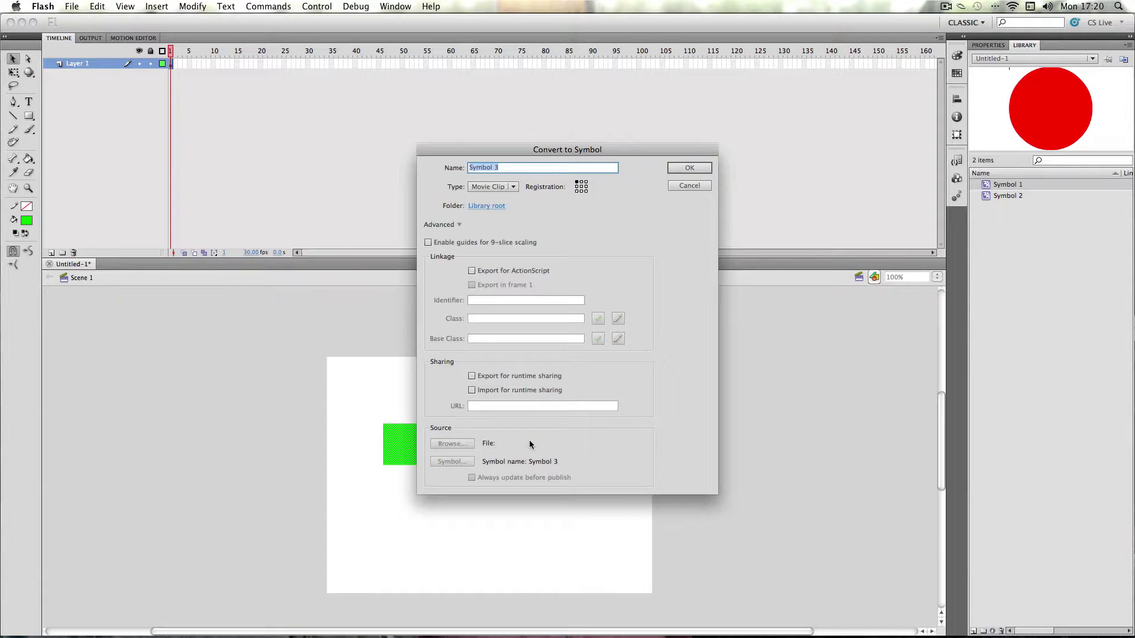
{"action": "key", "text": "Return"}
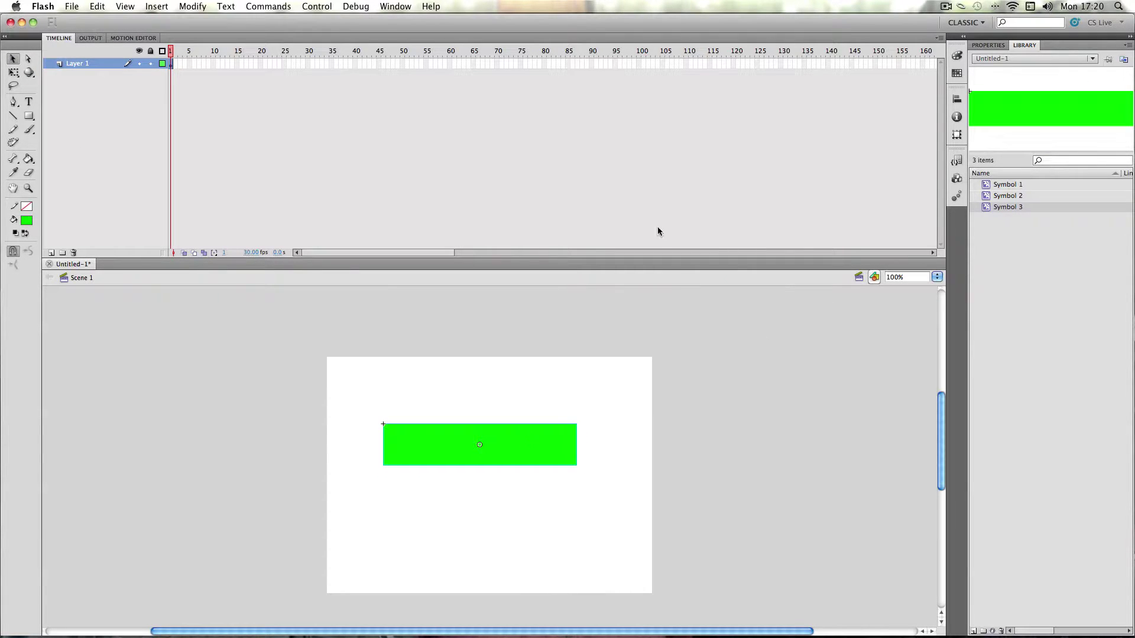
Apply the custom Rotate motion preset to the green rectangle and play its 60-frame rotation.
{"action": "left_click", "coordinate": [957, 196]}
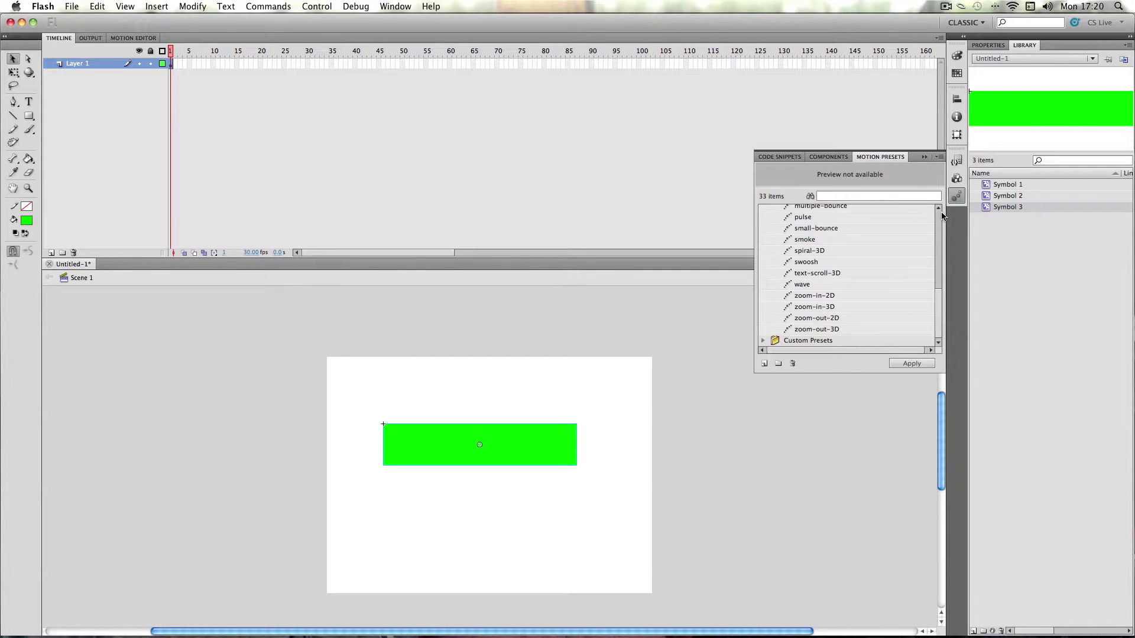
{"action": "left_click", "coordinate": [939, 218]}
{"action": "left_click_drag", "start_coordinate": [939, 262], "coordinate": [940, 339]}
{"action": "left_click", "coordinate": [763, 340]}
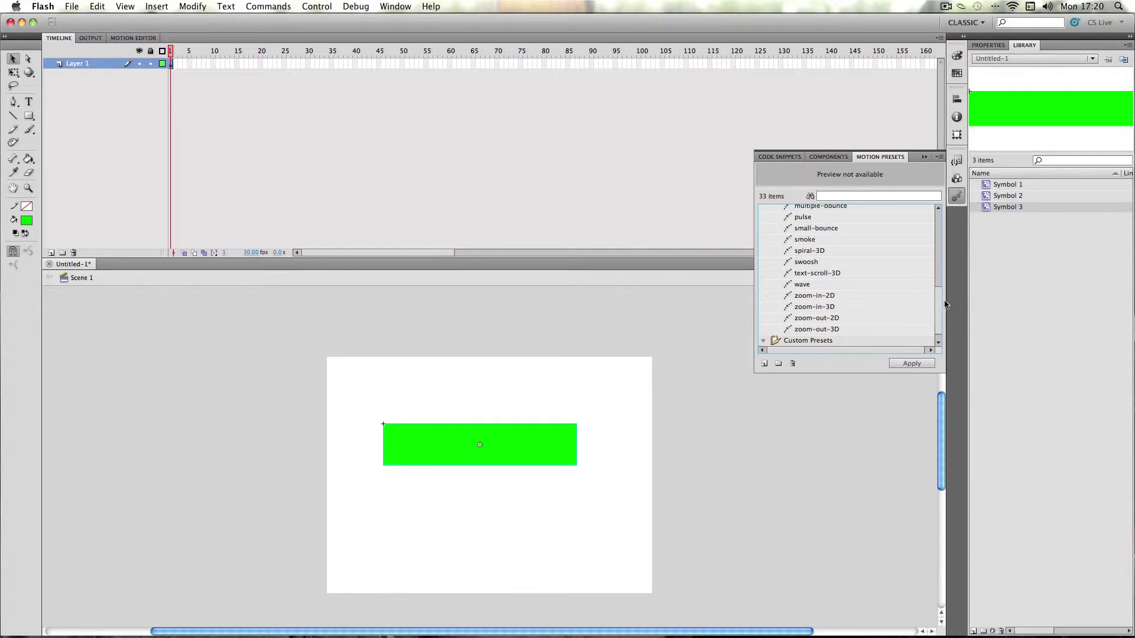
{"action": "scroll", "coordinate": [938, 322], "scroll_direction": "down", "scroll_amount": 1}
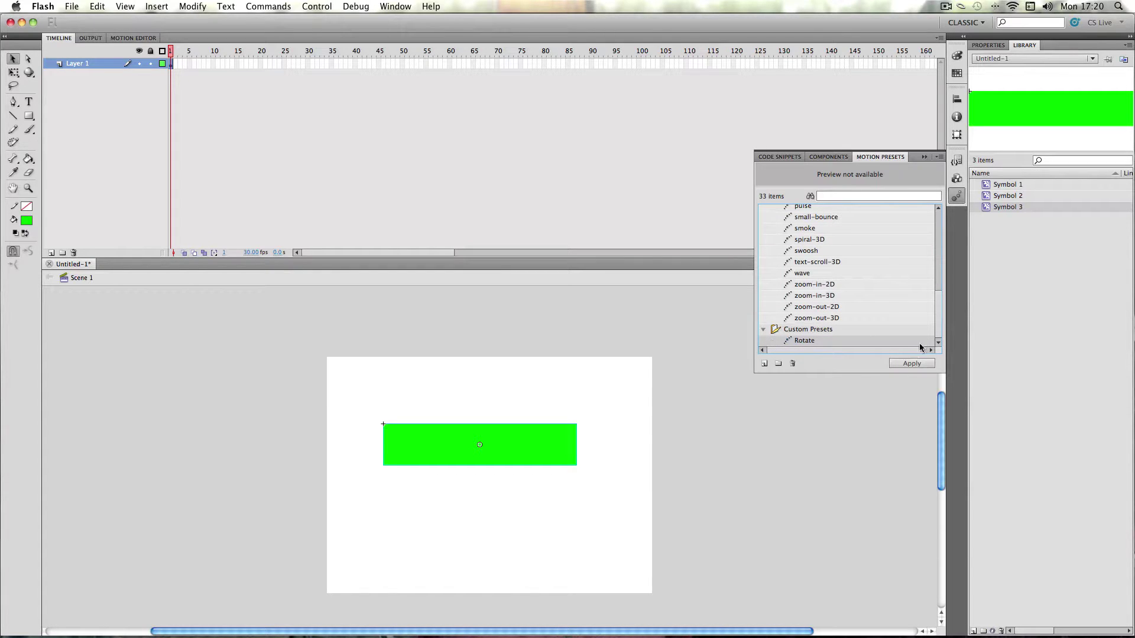
{"action": "left_click", "coordinate": [912, 364]}
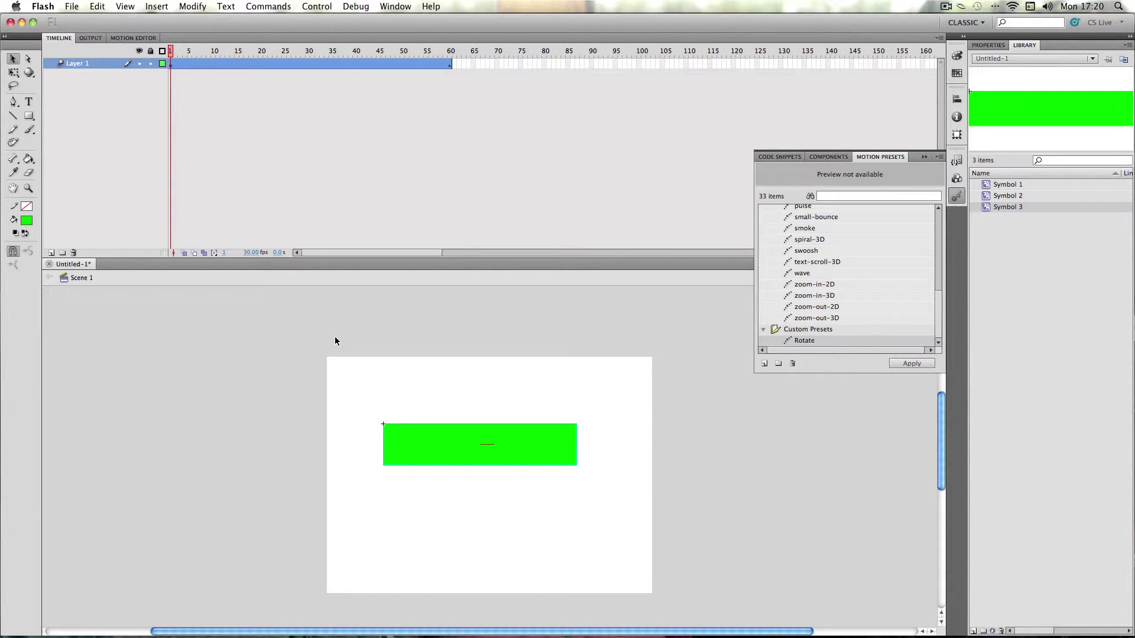
{"action": "key", "text": "Return"}
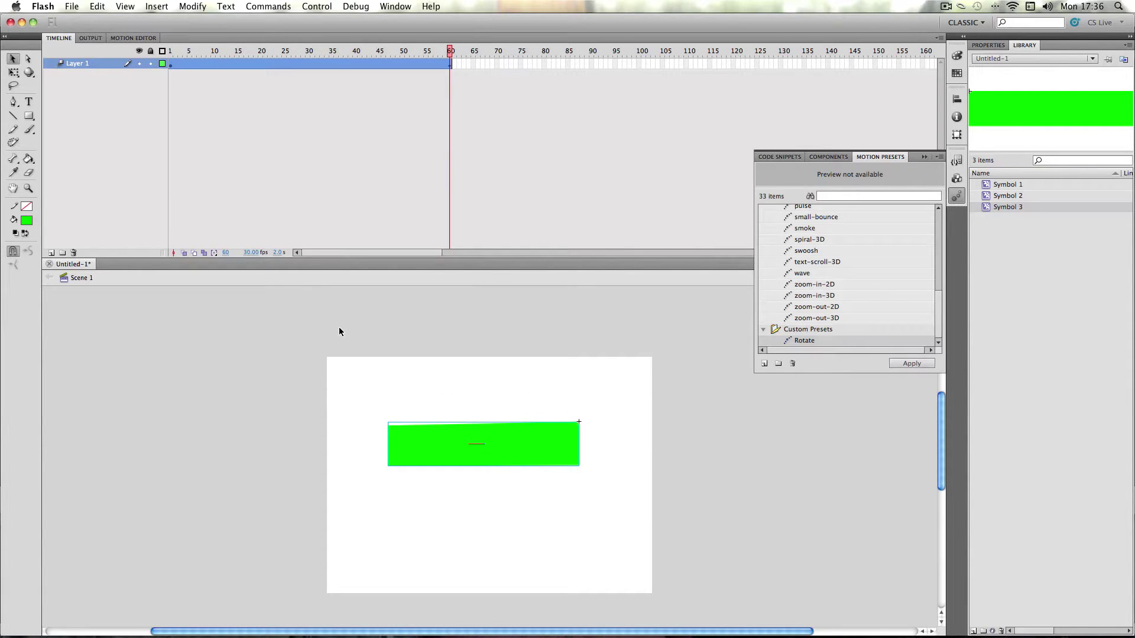
{"action": "key", "text": "Return"}
{"action": "scroll", "coordinate": [936, 302], "scroll_direction": "up", "scroll_amount": 4}
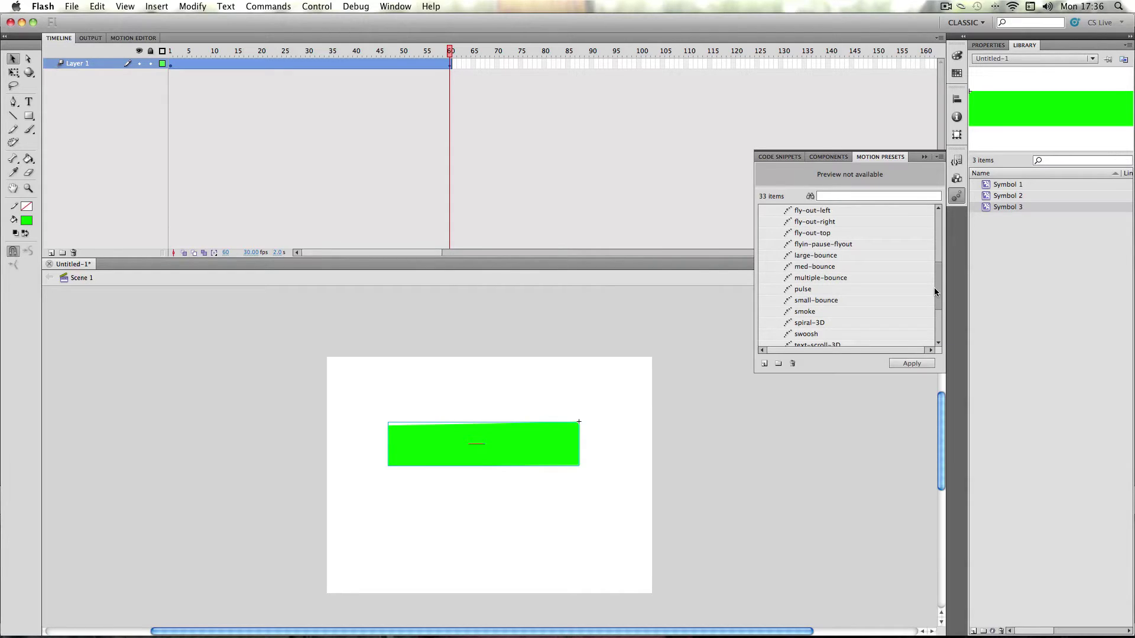
{"action": "left_click_drag", "start_coordinate": [933, 287], "coordinate": [934, 233]}
{"action": "scroll", "coordinate": [910, 254], "scroll_direction": "down", "scroll_amount": 3}
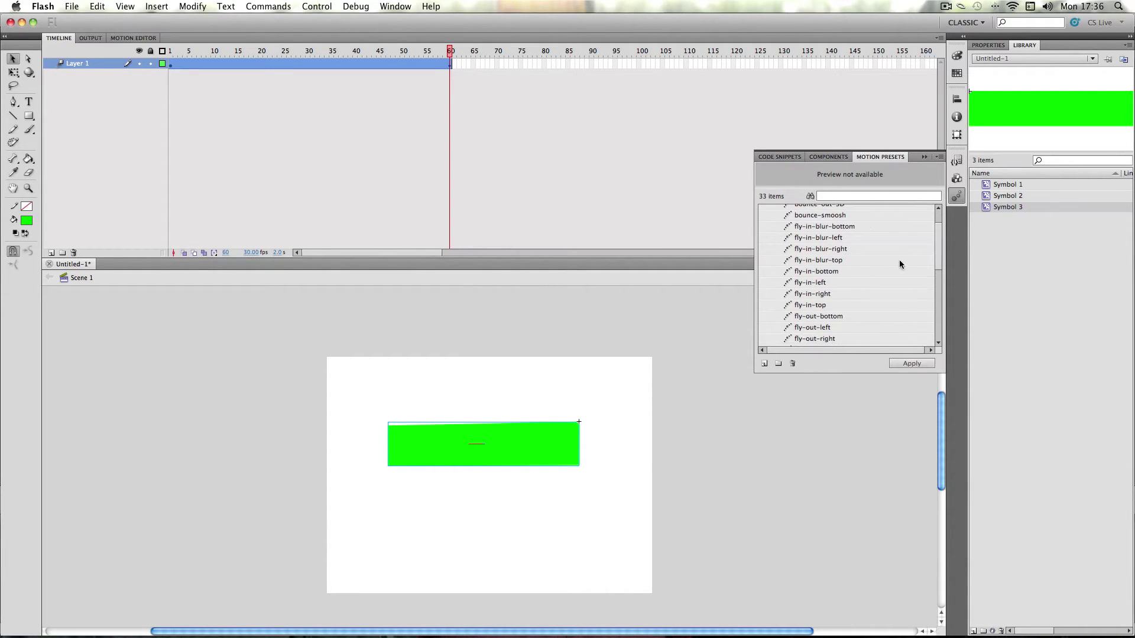
{"action": "left_click", "coordinate": [833, 263]}
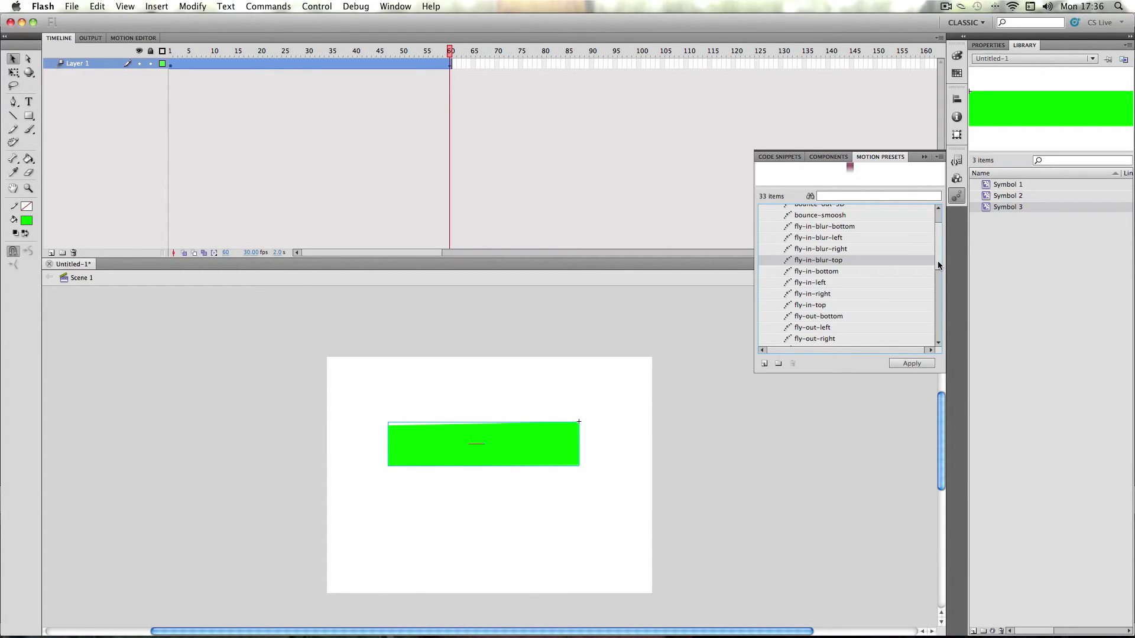
{"action": "left_click_drag", "start_coordinate": [938, 260], "coordinate": [938, 275]}
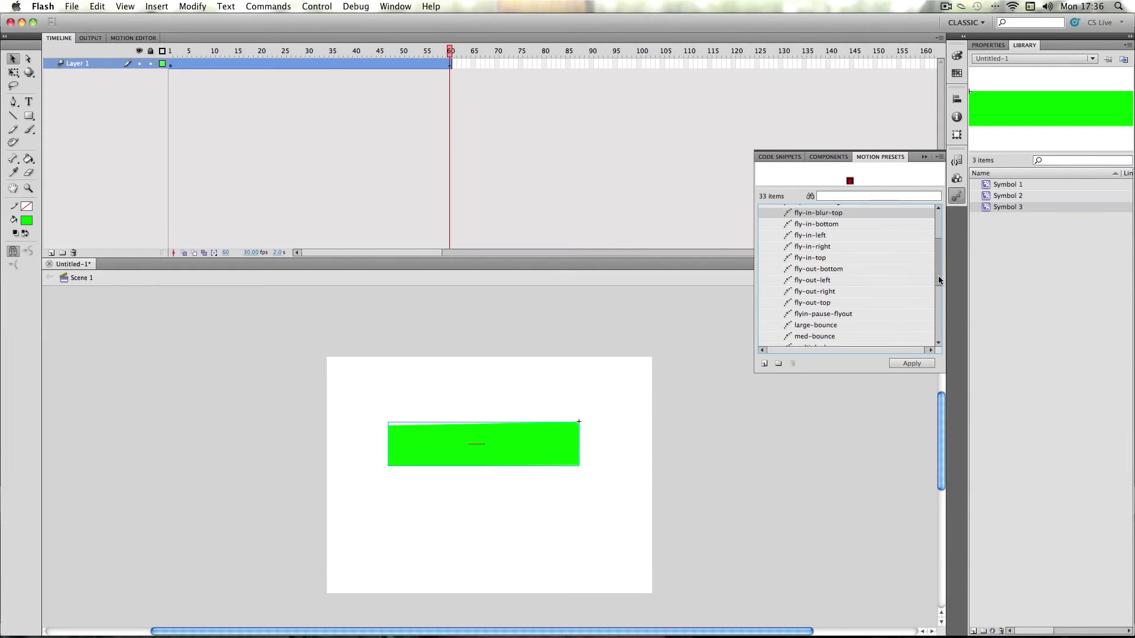
{"action": "left_click", "coordinate": [821, 303]}
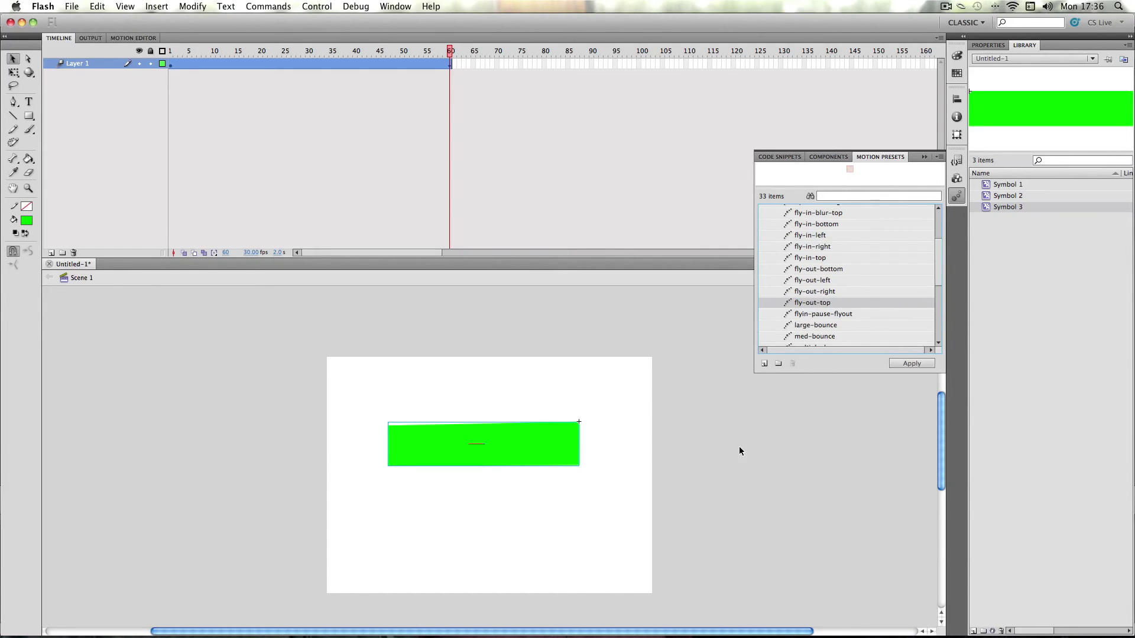